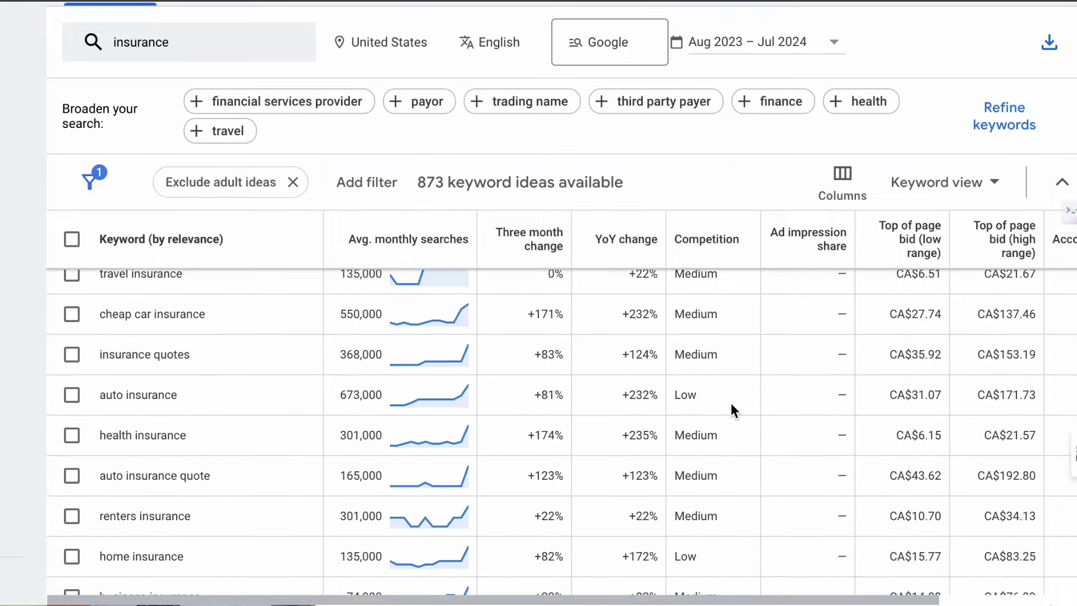
# Scroll down through the 873 United States keyword ideas for 'insurance'.
pyautogui.scroll(-8, 732, 404)
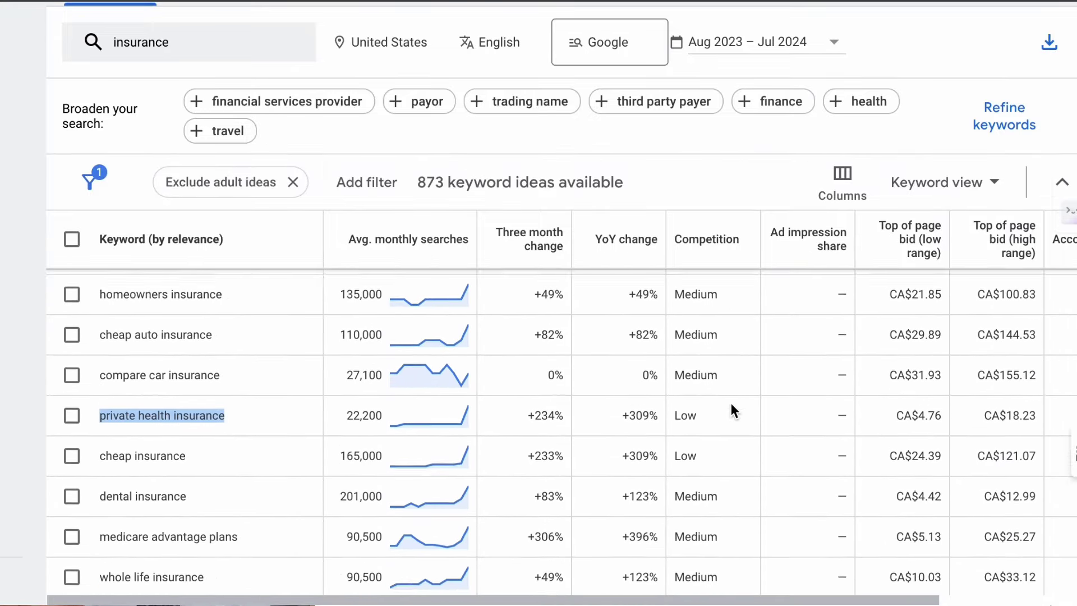
pyautogui.scroll(-4, 731, 402)
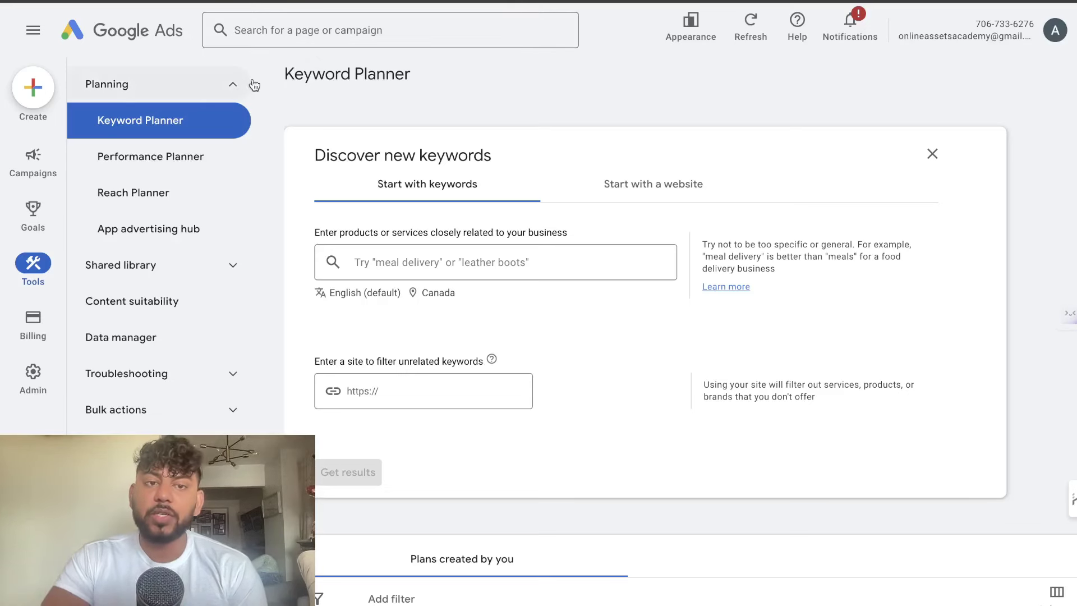
pyautogui.scroll(-1, 439, 263)
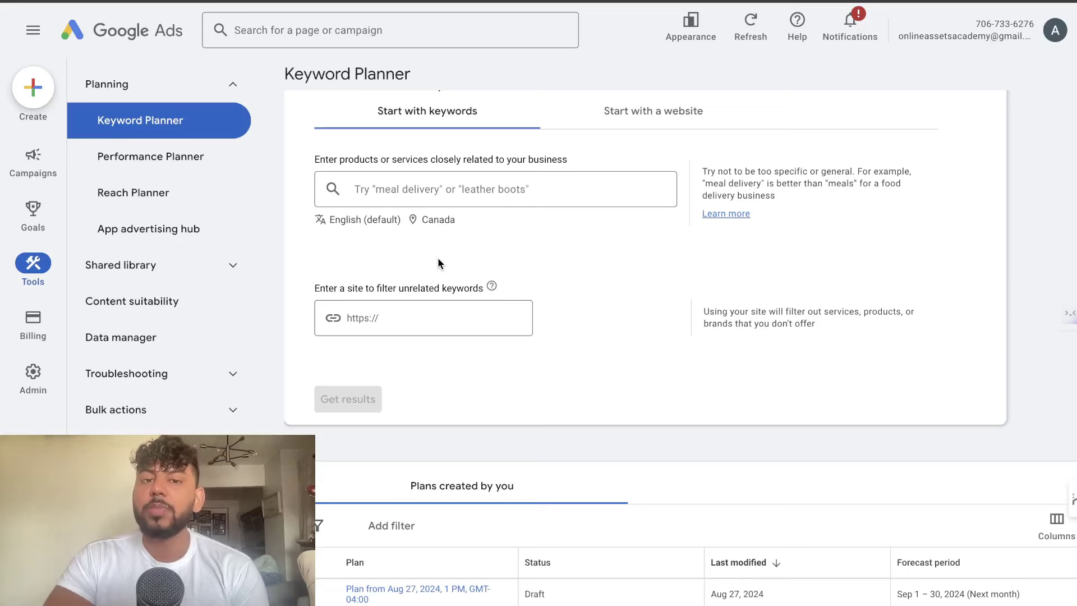
pyautogui.scroll(-1, 438, 259)
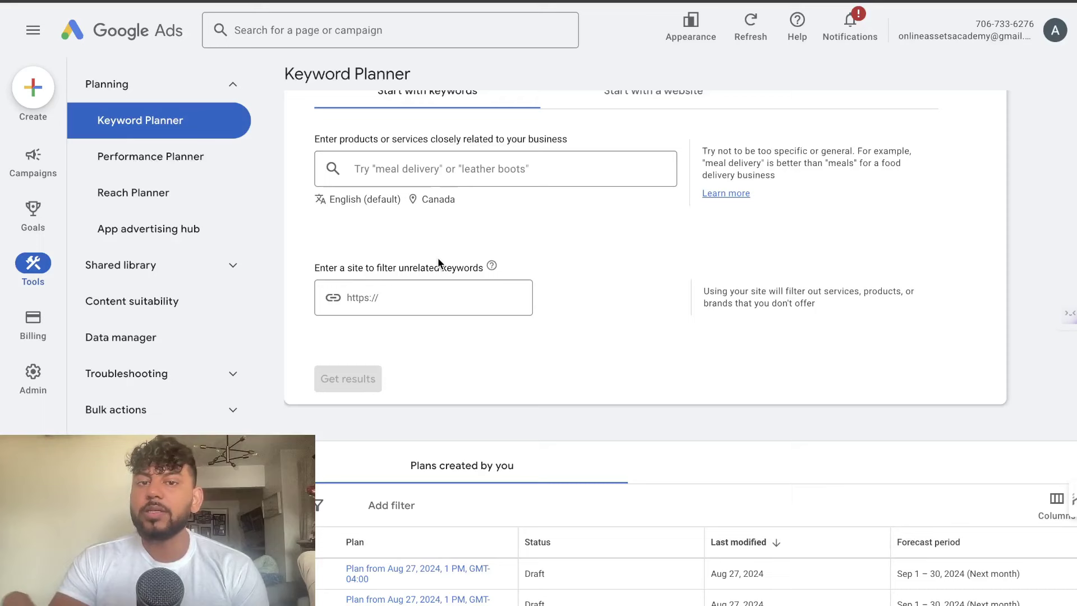
pyautogui.scroll(2, 516, 276)
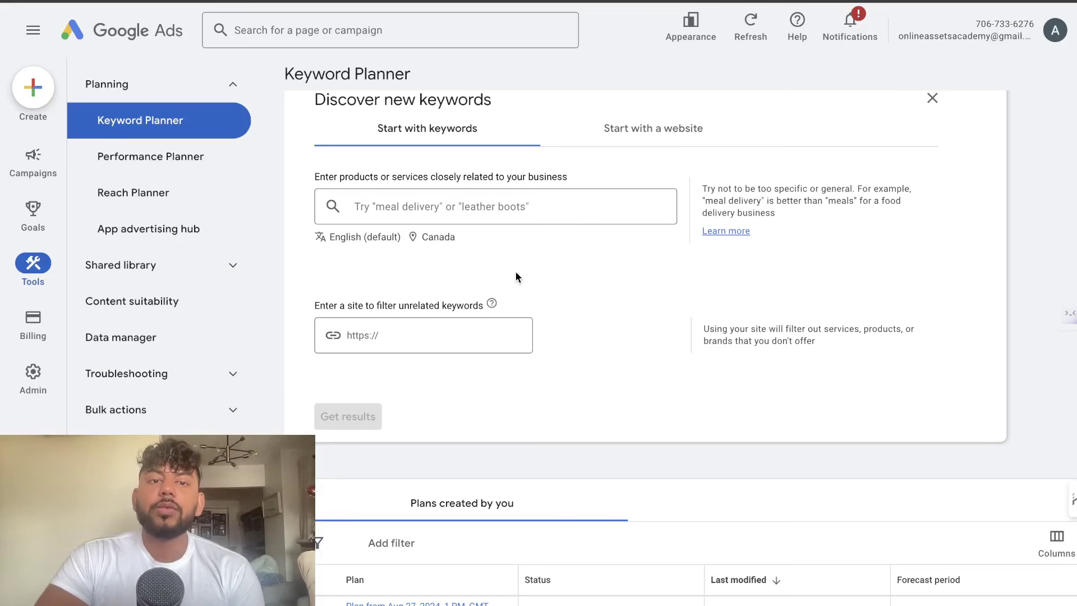
pyautogui.scroll(1, 516, 276)
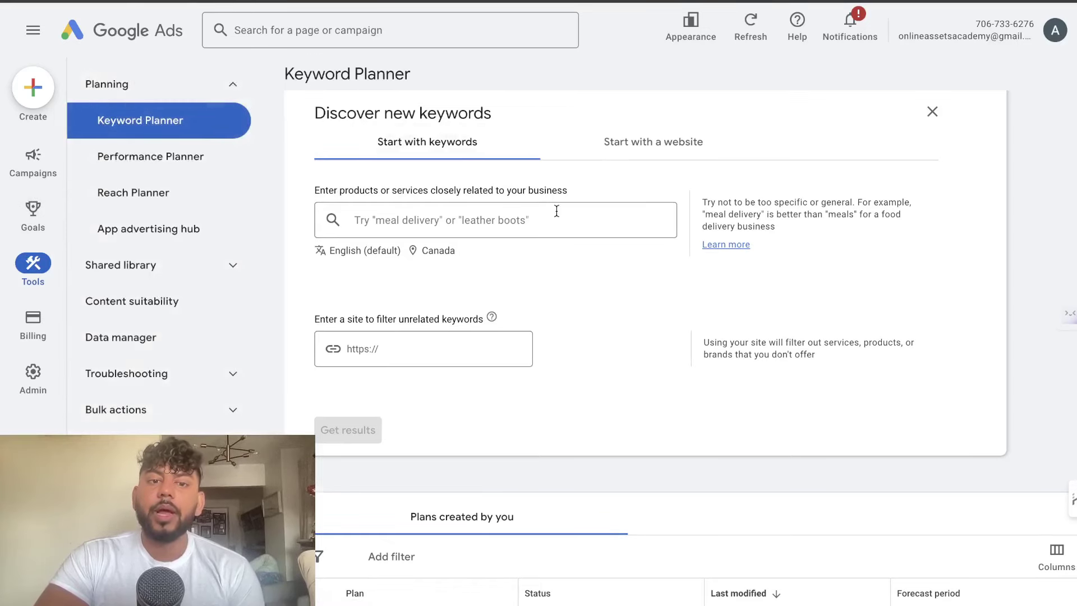
pyautogui.scroll(-5, 556, 210)
pyautogui.scroll(6, 556, 210)
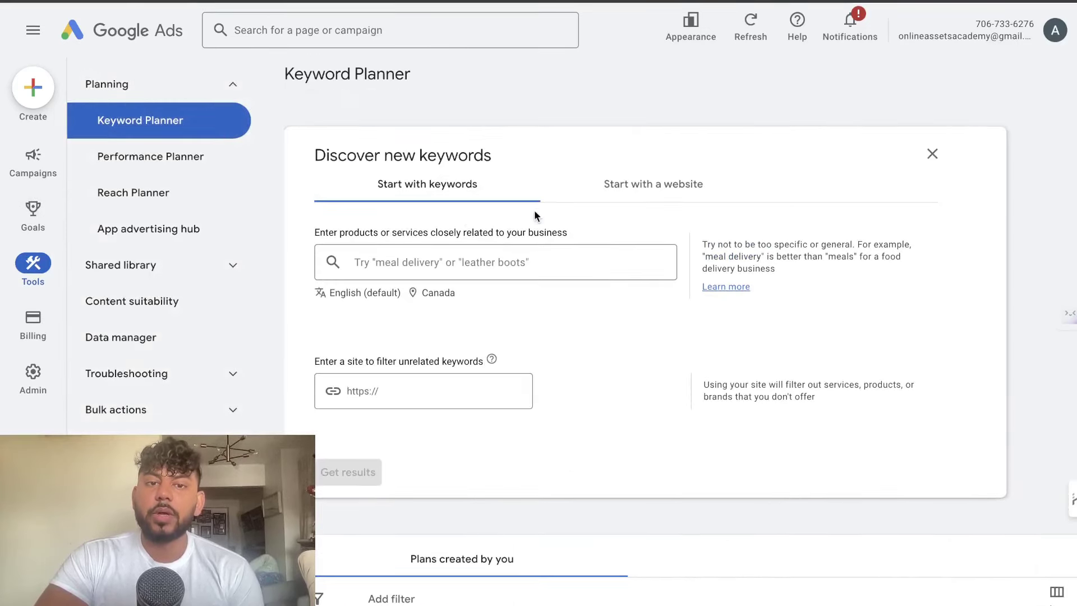
# Enter 'insurance' as the seed keyword and get keyword ideas.
pyautogui.click(445, 275)
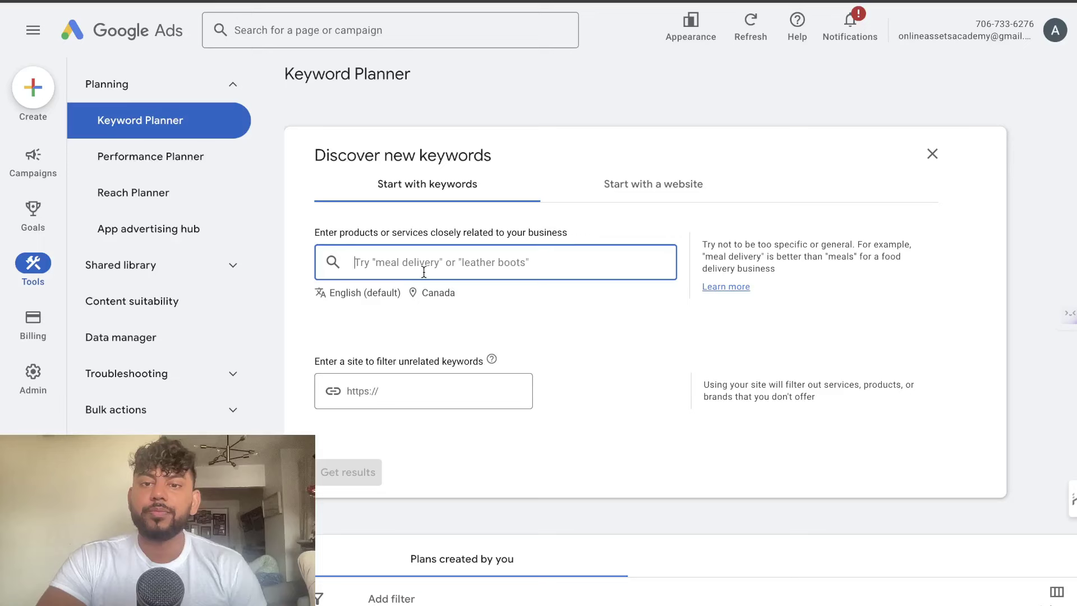
pyautogui.write('insurance')
pyautogui.press('Return')
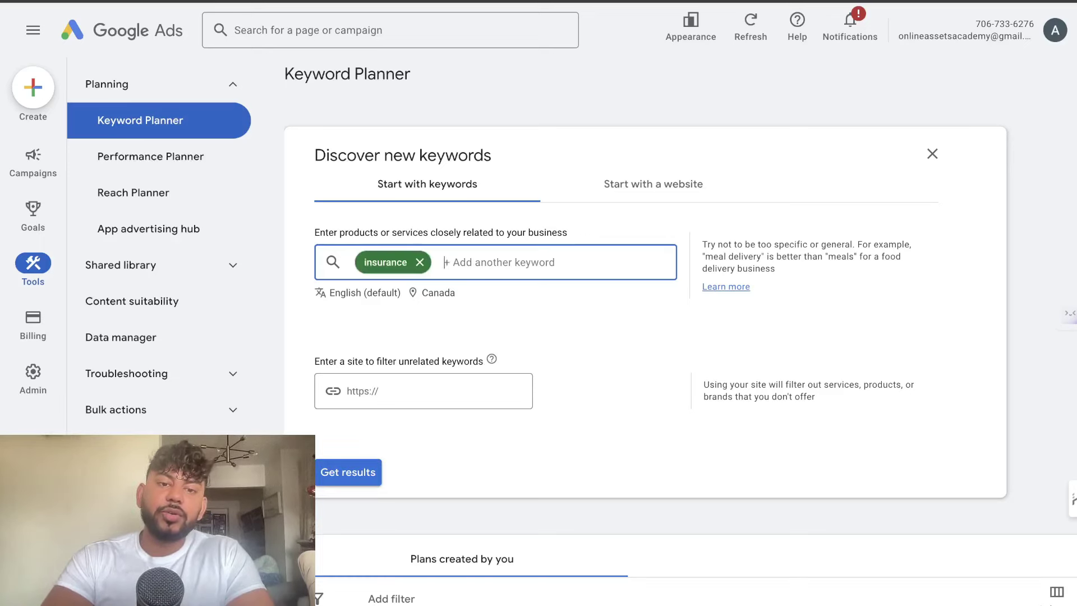
pyautogui.click(355, 471)
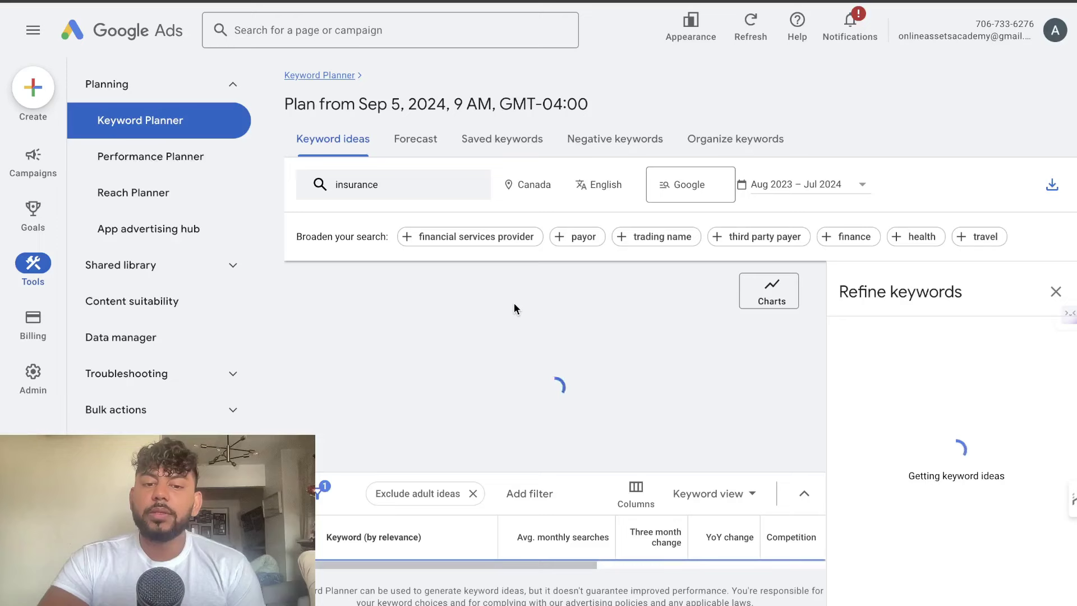
# Browse the 530 Canadian English ideas and their CA$ bid ranges.
pyautogui.scroll(-1, 514, 303)
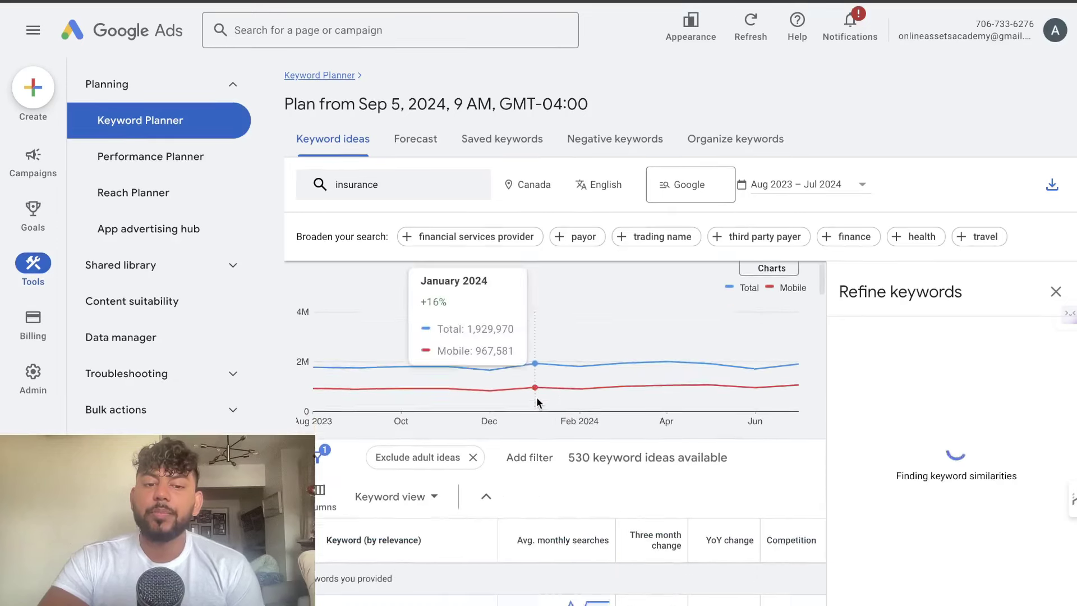
pyautogui.scroll(-4, 536, 401)
pyautogui.scroll(3, 534, 389)
pyautogui.scroll(-3, 533, 390)
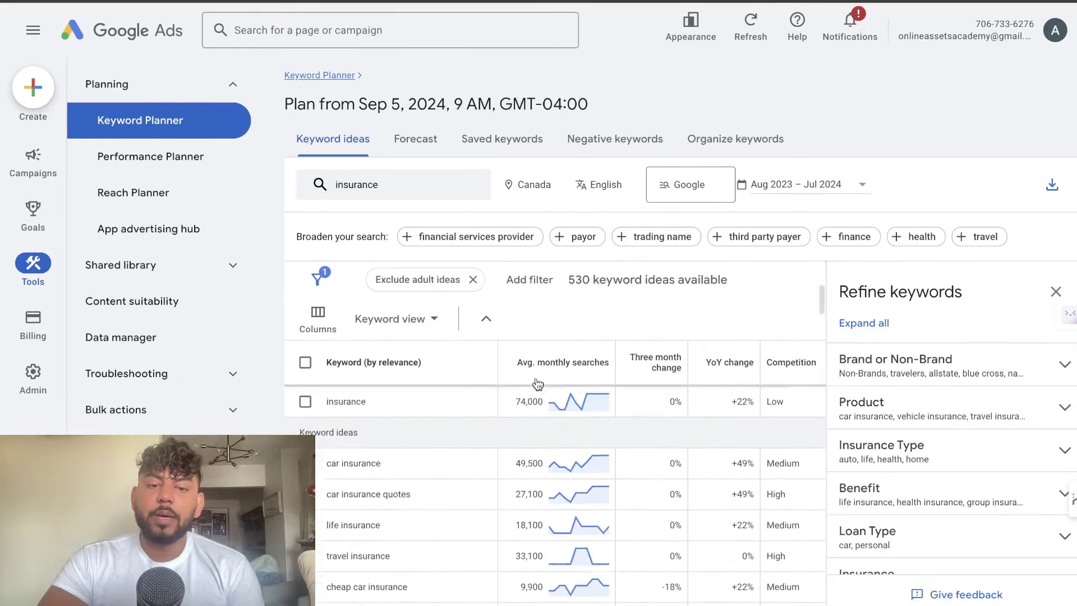
pyautogui.scroll(-1, 538, 384)
pyautogui.scroll(2, 549, 404)
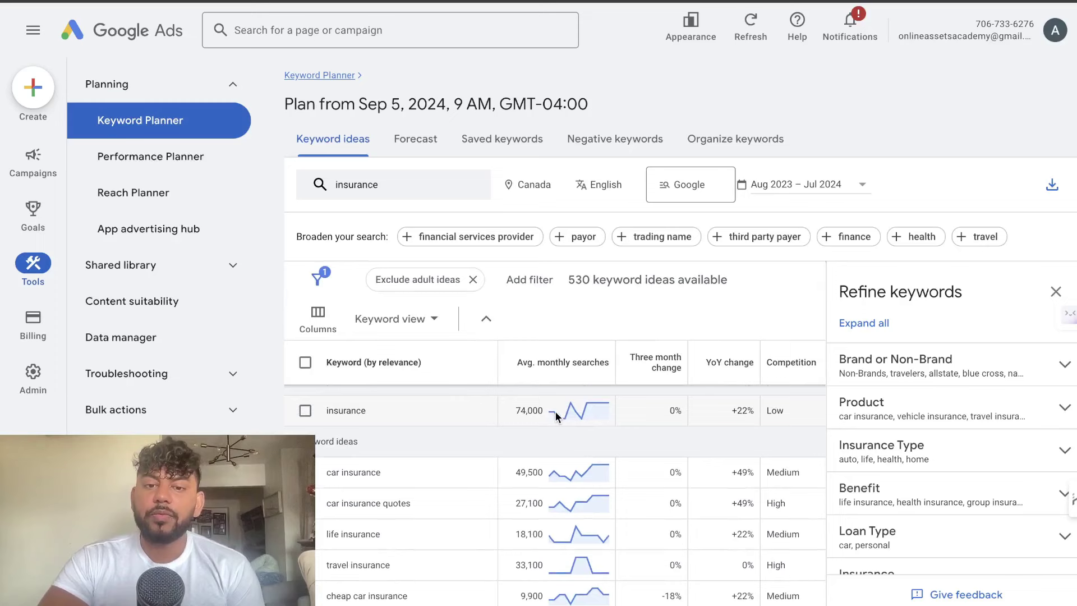
pyautogui.hscroll(2, 556, 416)
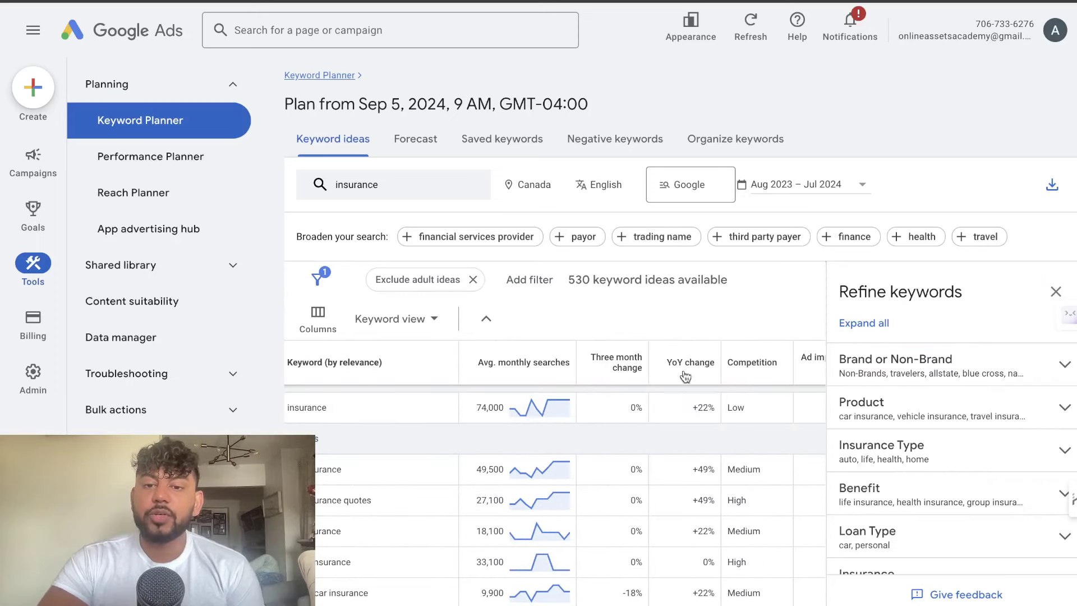
pyautogui.moveTo(629, 366)
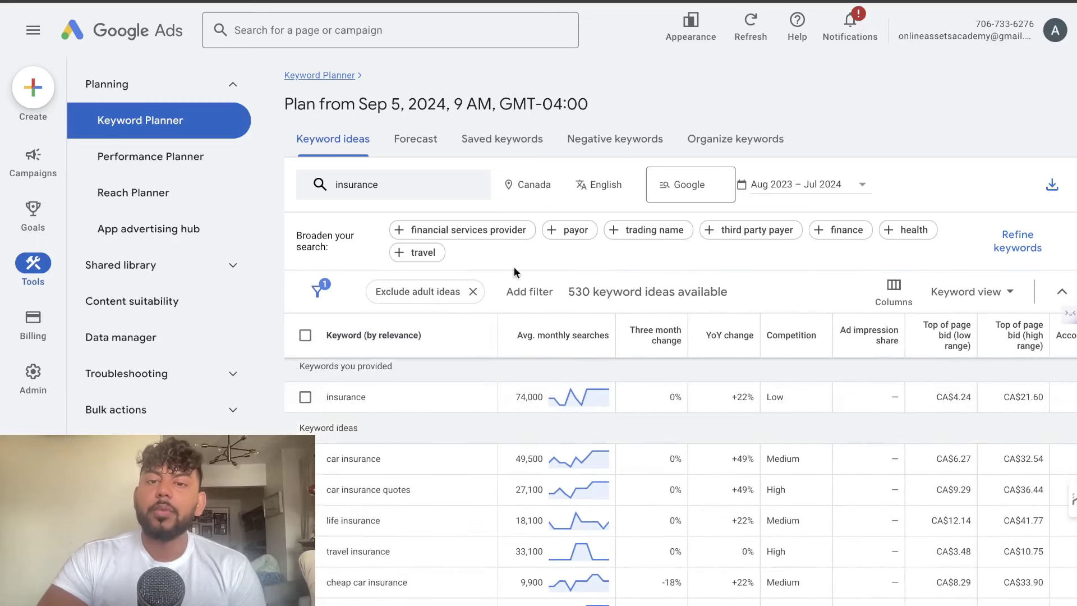
# Remove Canada from the target locations and search 'united' to target the United States.
pyautogui.click(540, 185)
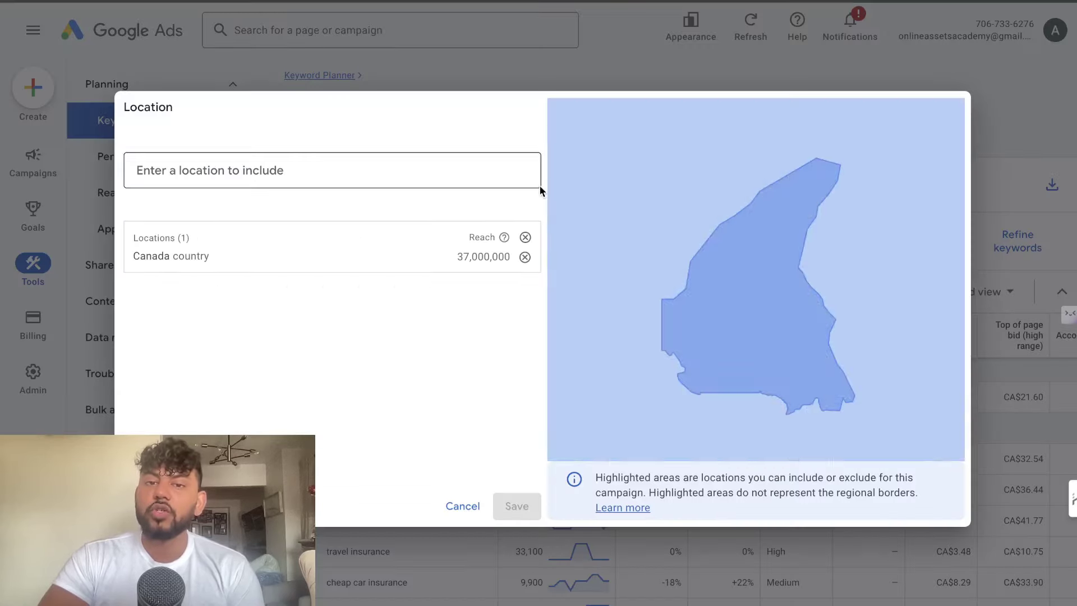
pyautogui.click(524, 257)
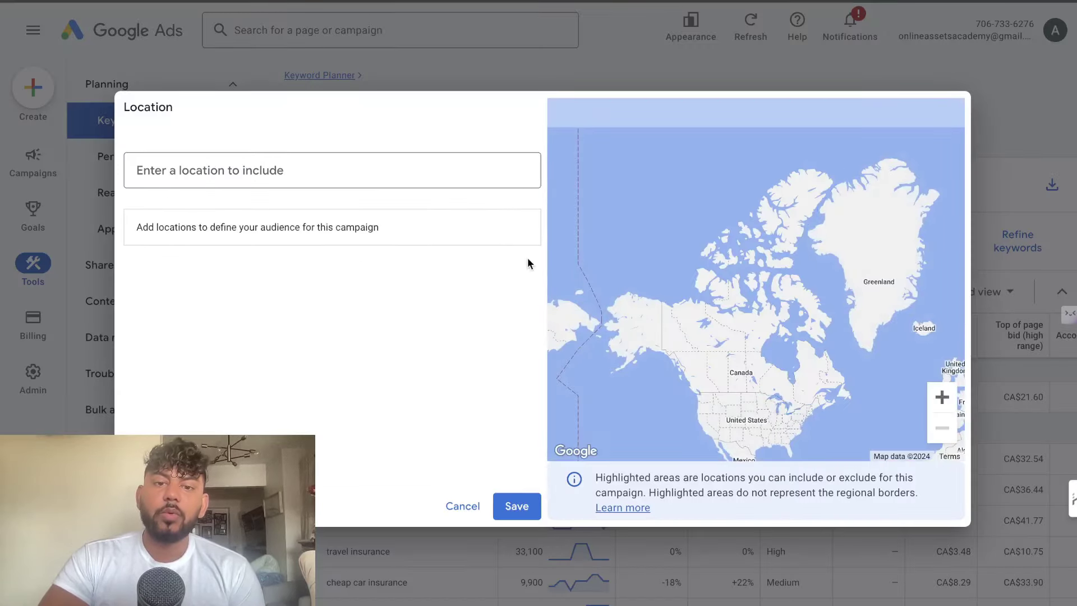
pyautogui.click(275, 181)
pyautogui.write('united')
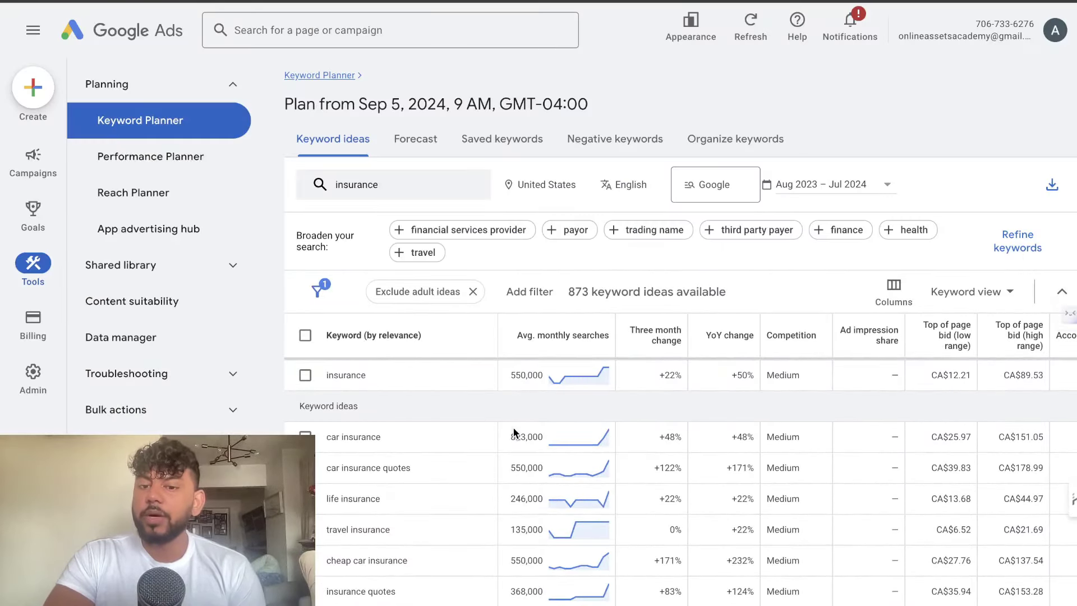
# Scroll through the 873 United States ideas, with car insurance at 823,000 searches.
pyautogui.scroll(1, 514, 432)
pyautogui.scroll(-2, 655, 448)
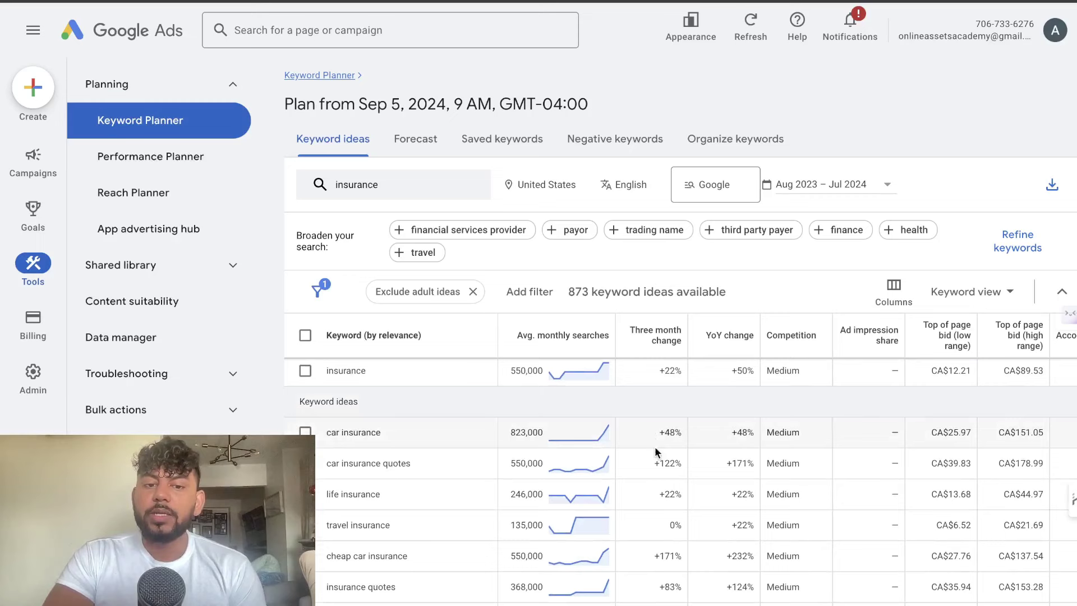
pyautogui.scroll(-1, 656, 479)
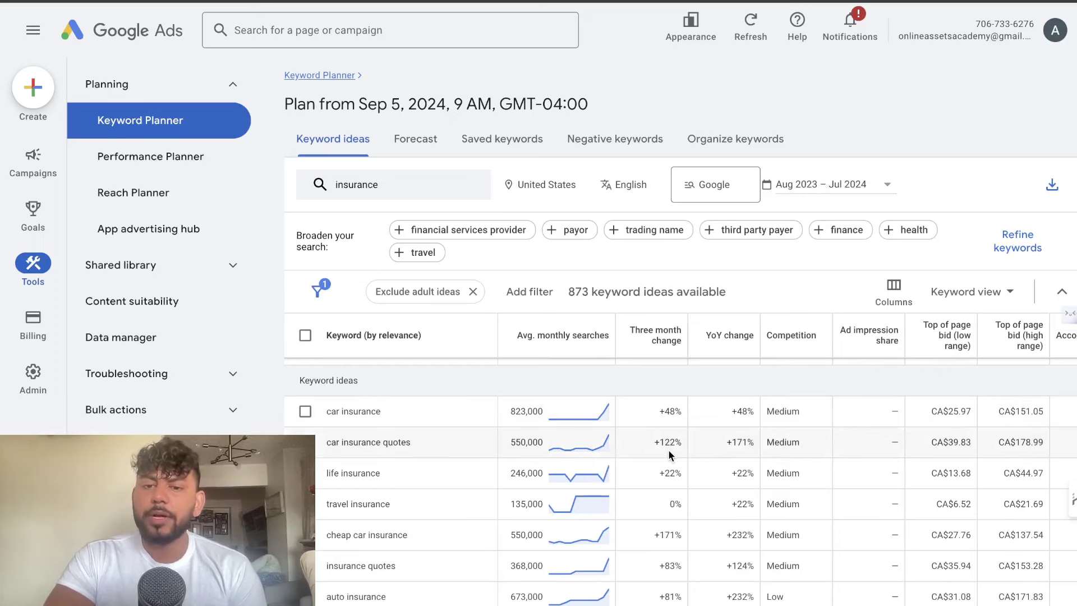
pyautogui.scroll(-2, 668, 454)
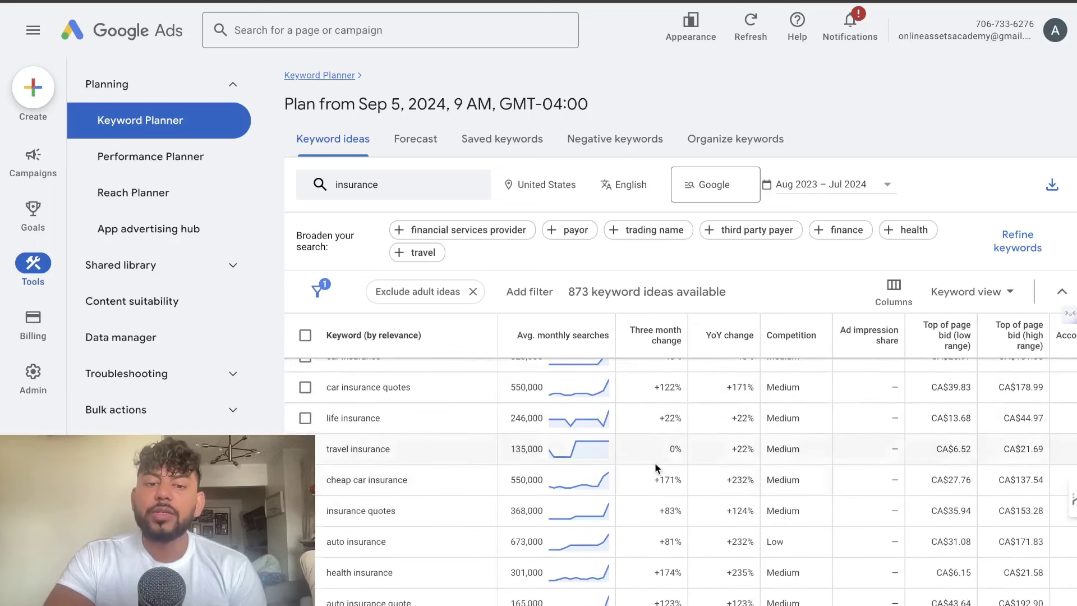
pyautogui.scroll(-5, 594, 468)
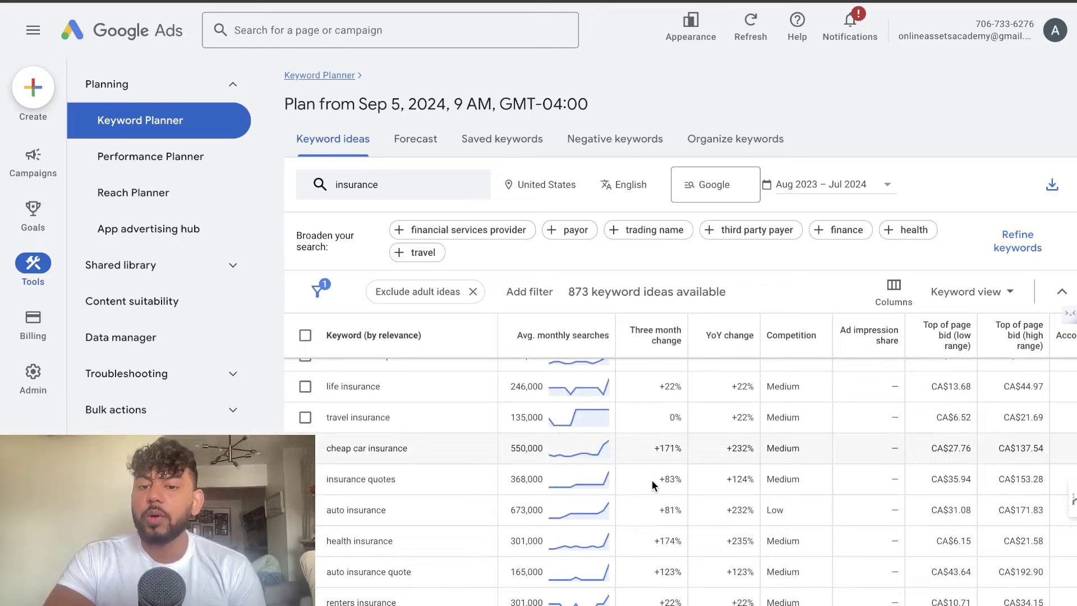
pyautogui.scroll(-7, 599, 460)
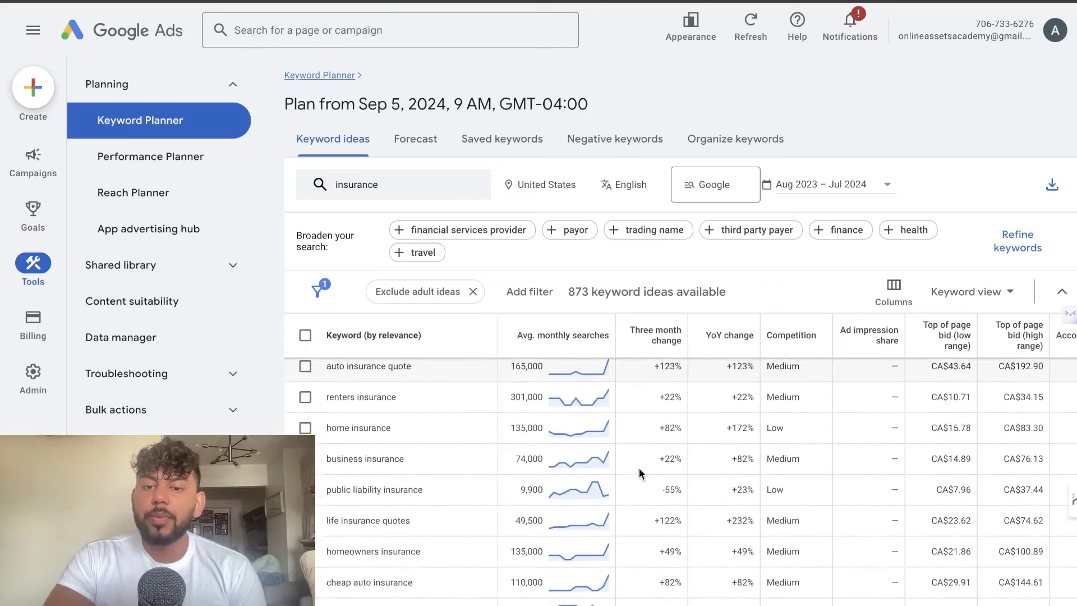
pyautogui.scroll(-3, 639, 473)
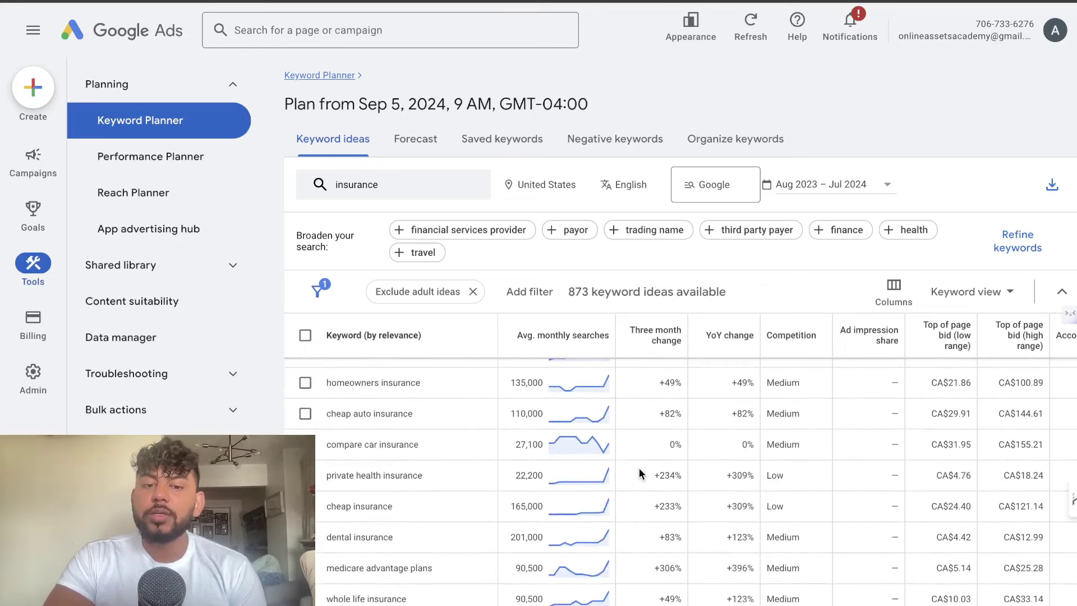
pyautogui.moveTo(552, 480)
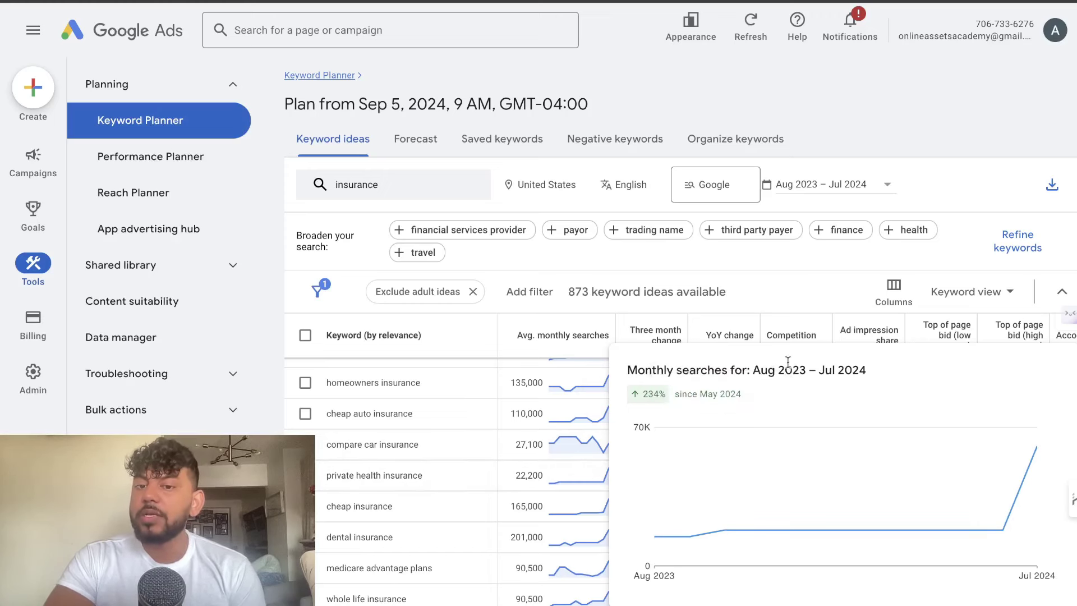
pyautogui.scroll(-1, 746, 417)
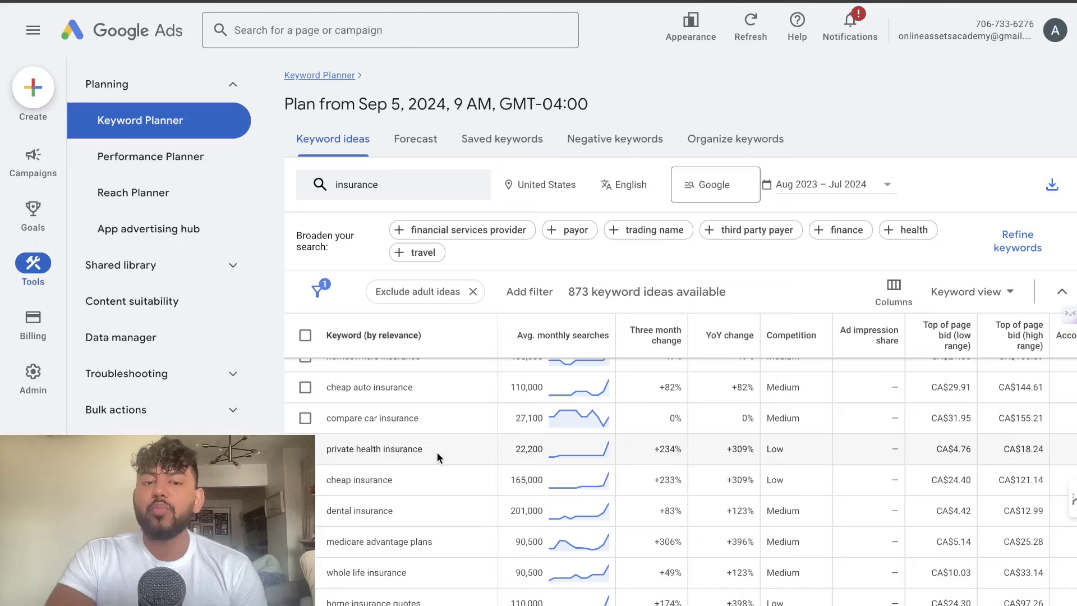
pyautogui.moveTo(591, 452)
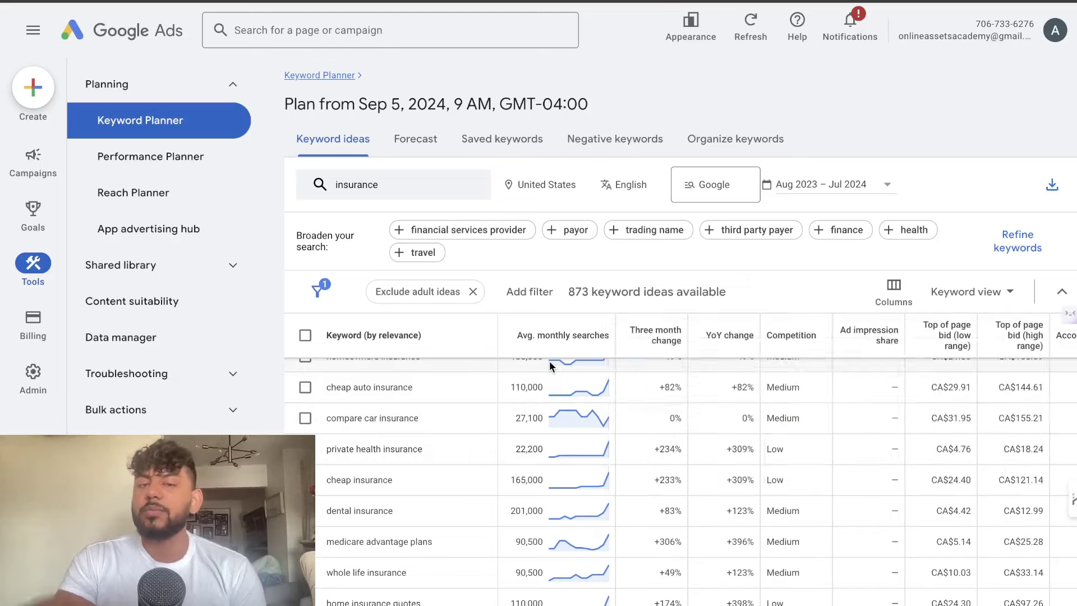
pyautogui.moveTo(549, 365)
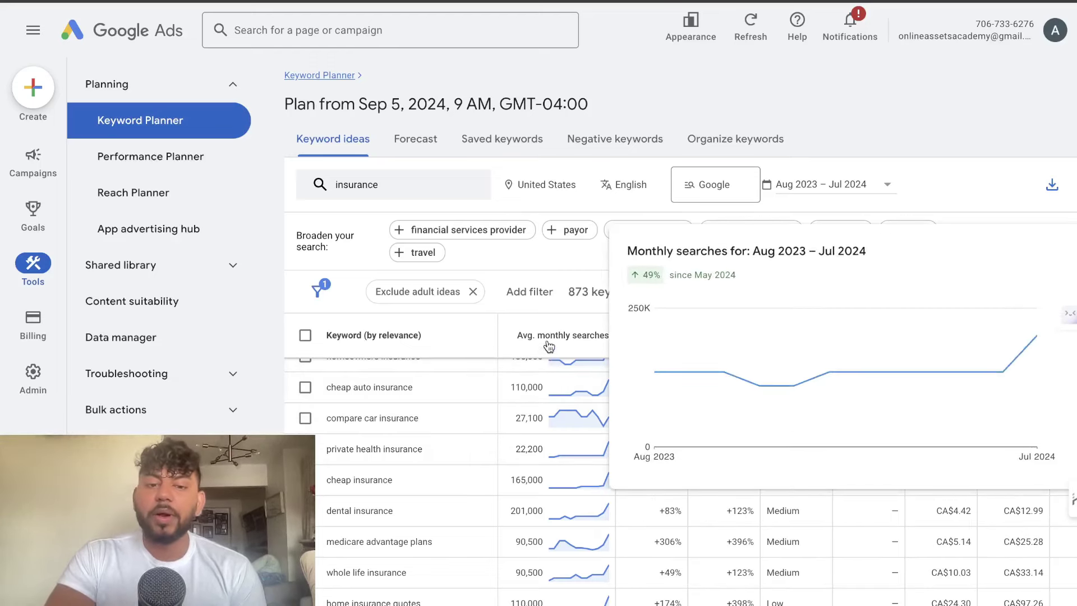
pyautogui.scroll(-1, 560, 464)
pyautogui.scroll(-3, 559, 463)
pyautogui.scroll(-2, 559, 476)
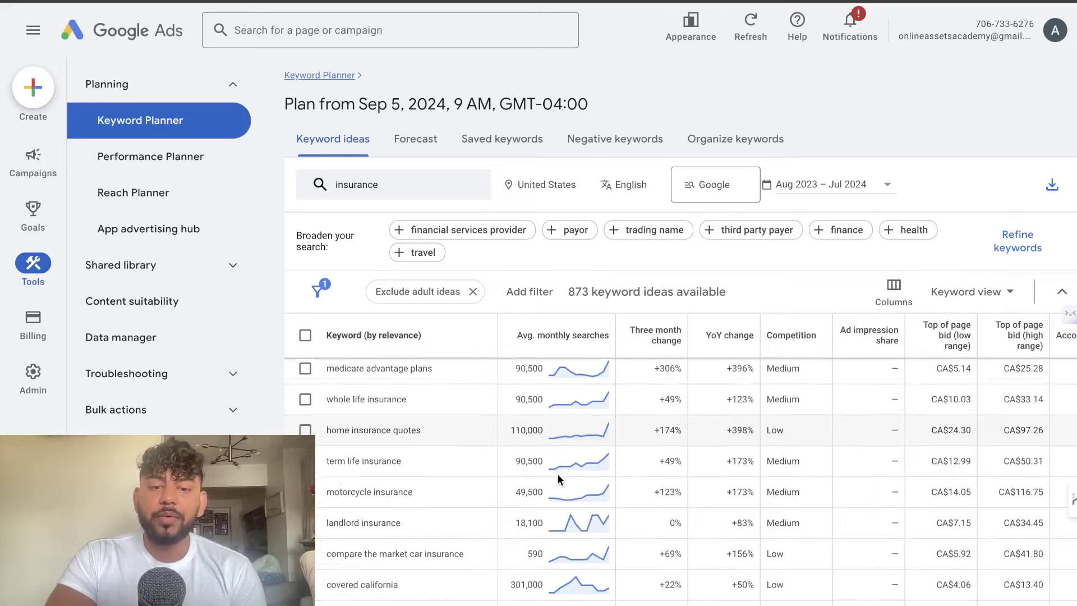
pyautogui.scroll(-3, 559, 478)
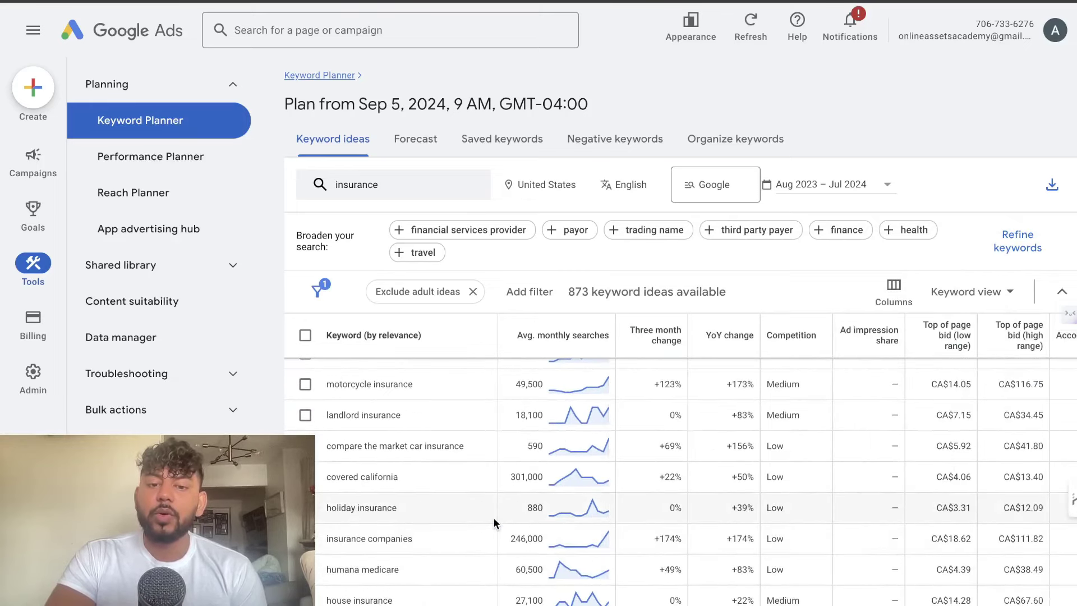
pyautogui.scroll(-3, 493, 523)
pyautogui.scroll(-2, 493, 522)
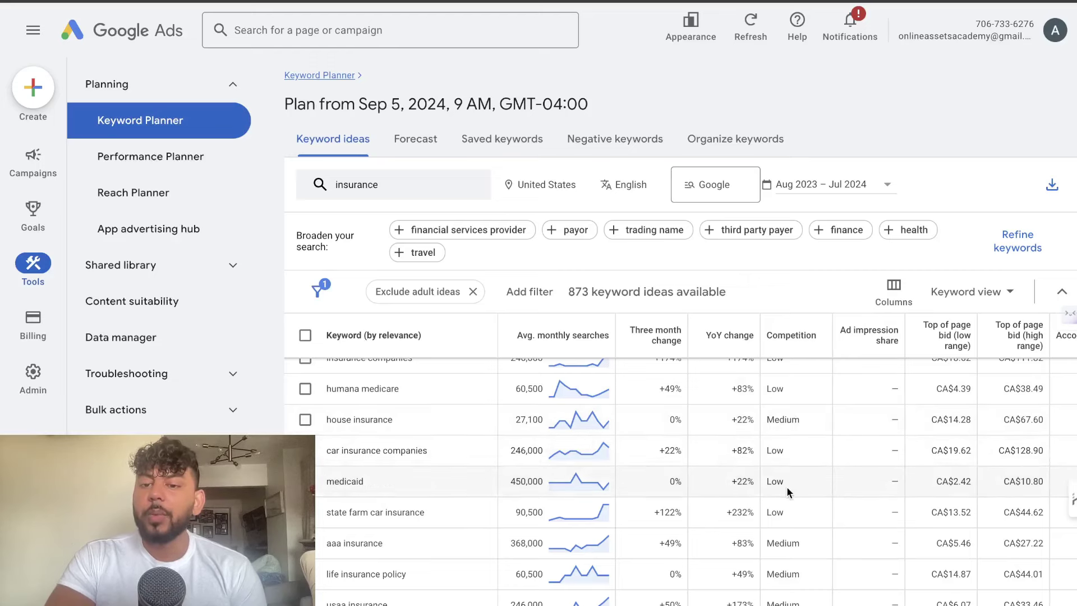
pyautogui.scroll(-2, 785, 487)
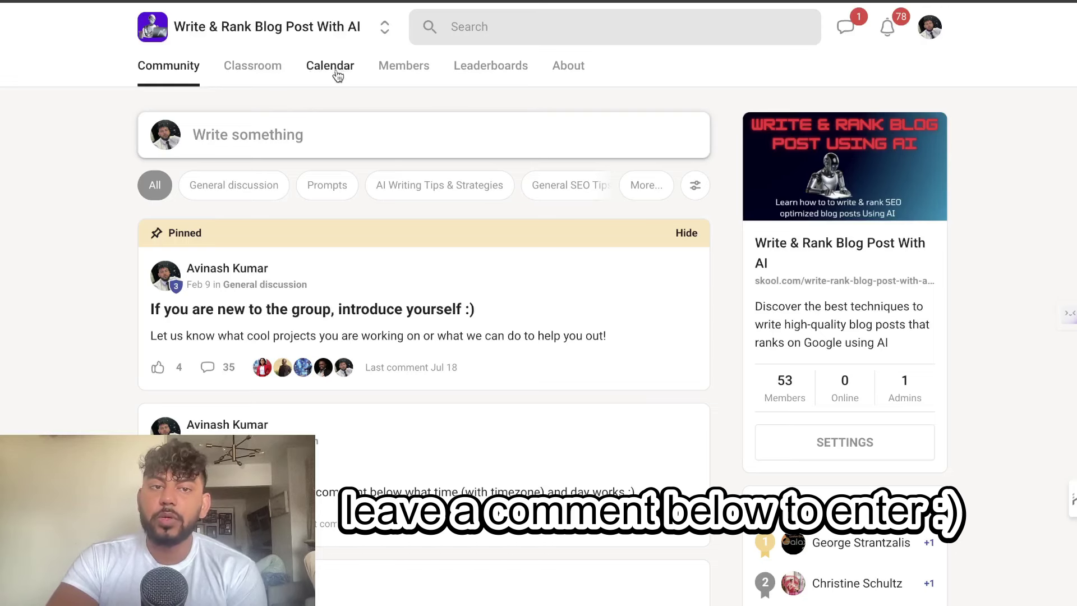
pyautogui.click(259, 77)
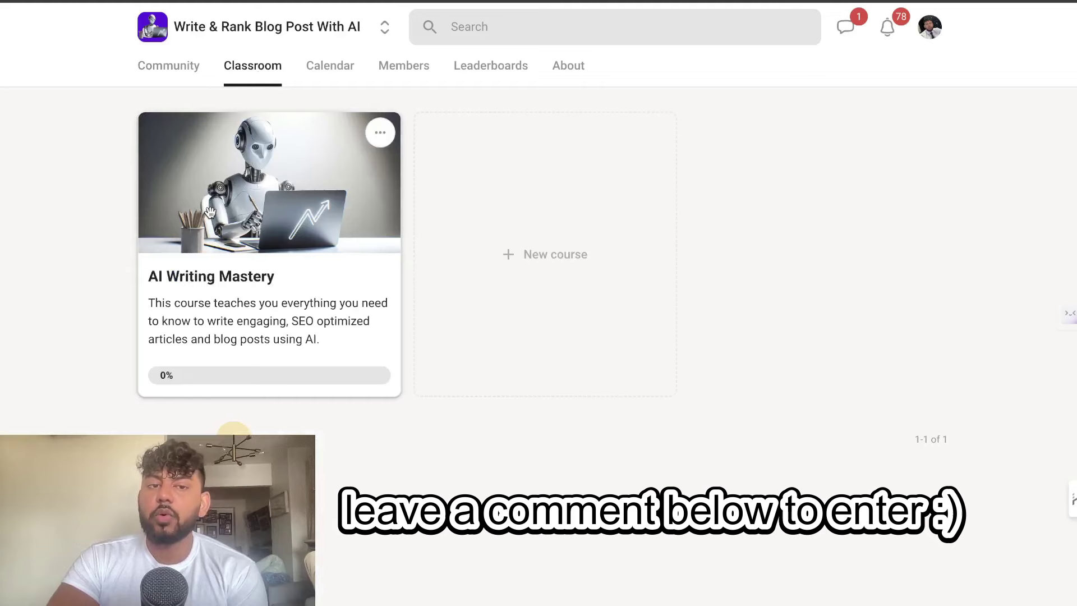
pyautogui.click(171, 69)
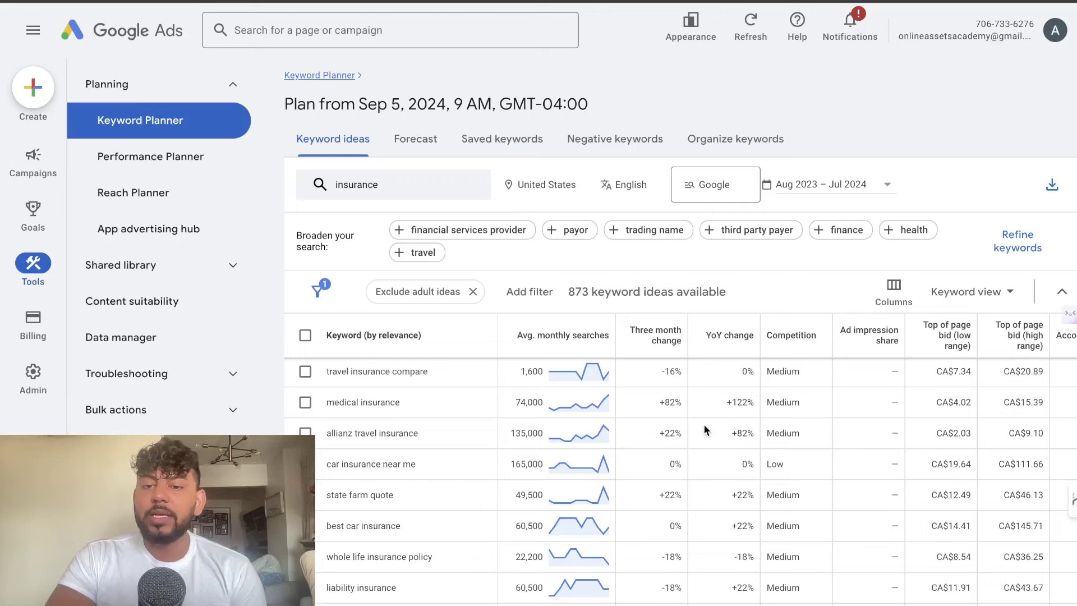
# Scroll down the keyword ideas table and back up to the 'insurance' row.
pyautogui.scroll(-4, 705, 430)
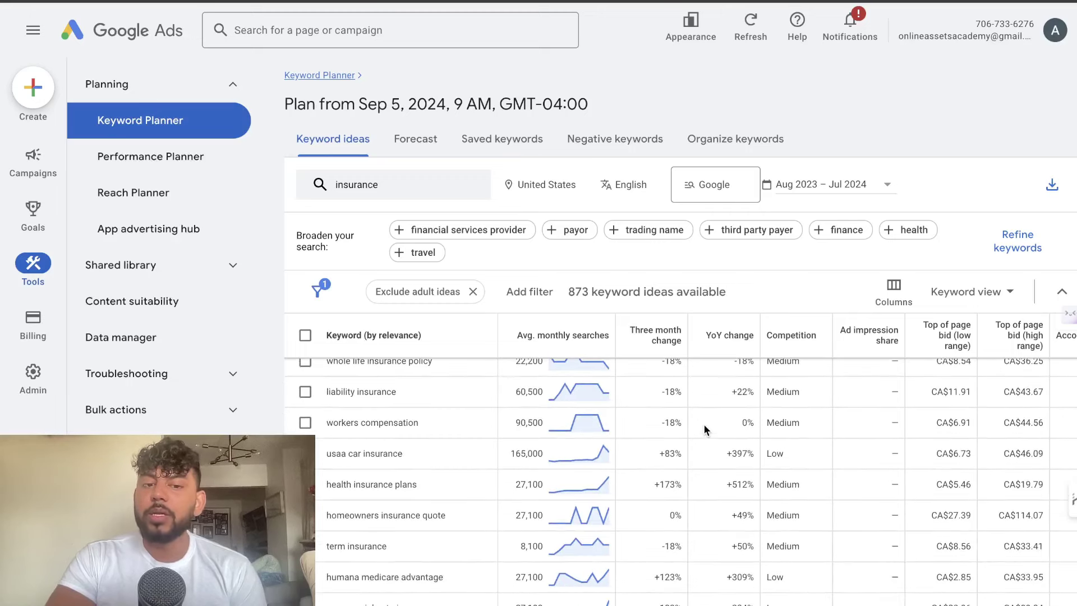
pyautogui.scroll(-3, 499, 435)
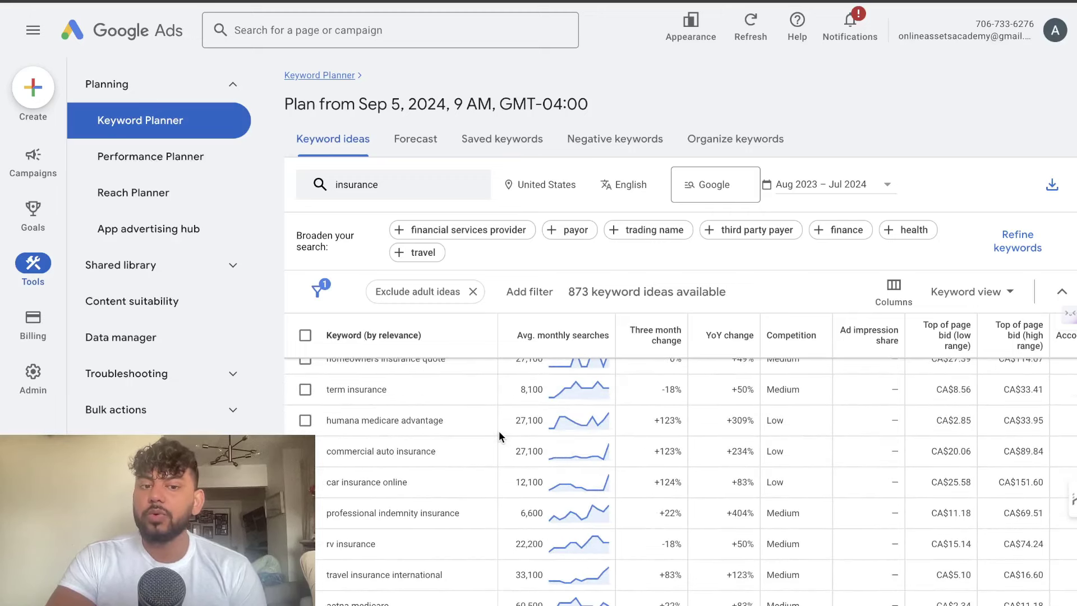
pyautogui.scroll(-3, 499, 436)
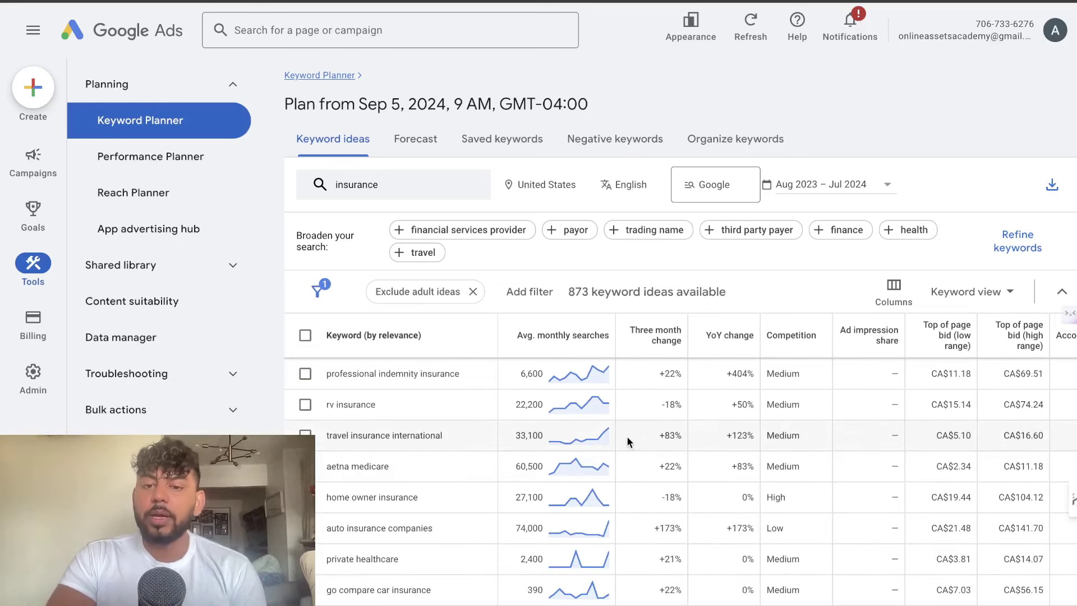
pyautogui.scroll(-3, 643, 426)
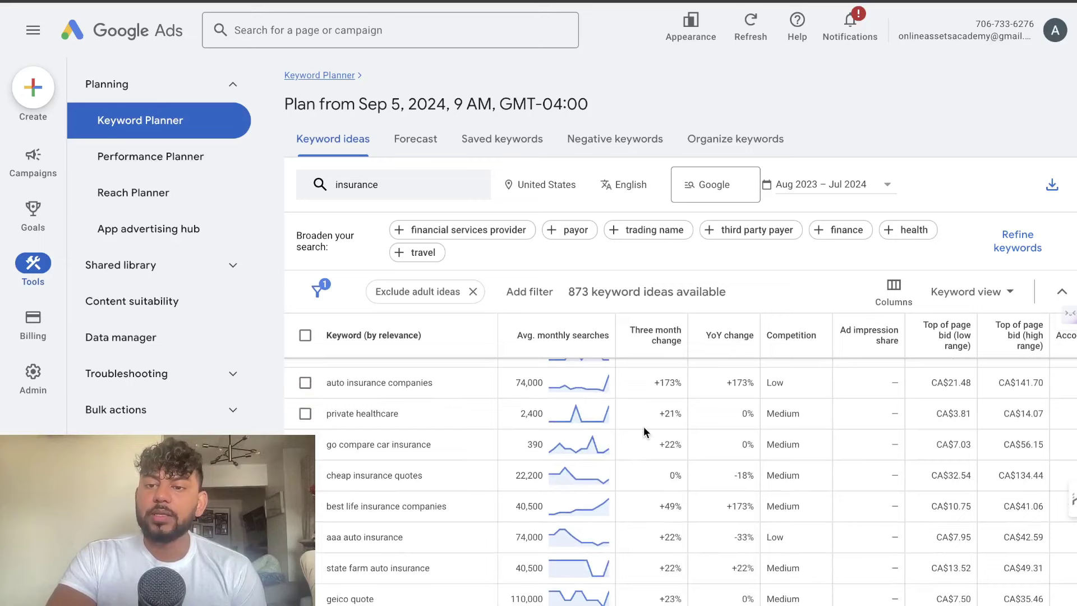
pyautogui.scroll(5, 368, 416)
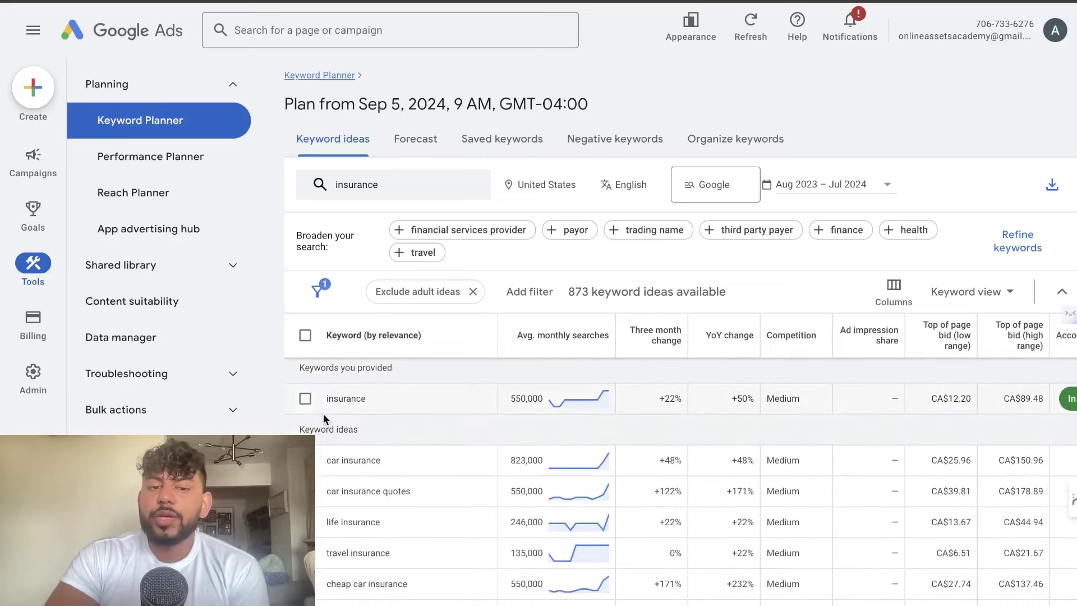
# Select the seed keyword 'insurance' and check it in the plan's Saved keywords.
pyautogui.click(305, 398)
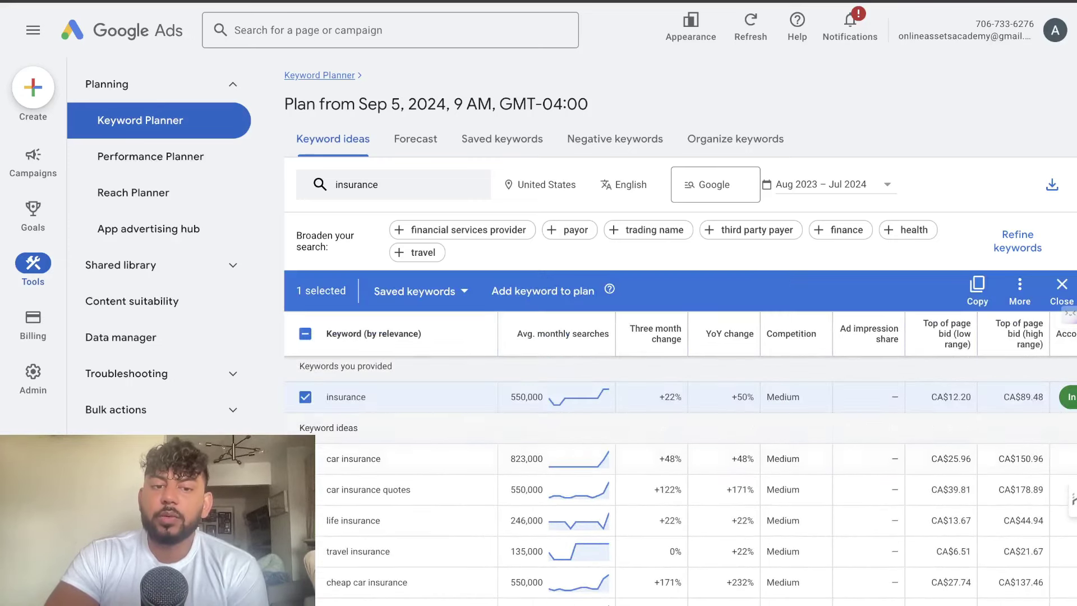
pyautogui.click(503, 138)
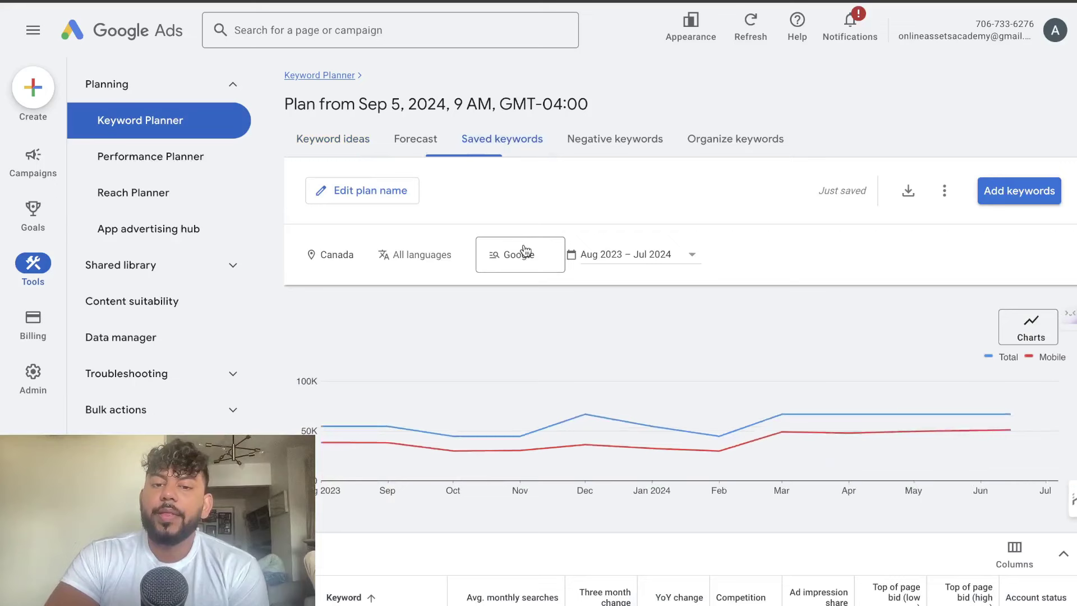
pyautogui.scroll(-2, 540, 367)
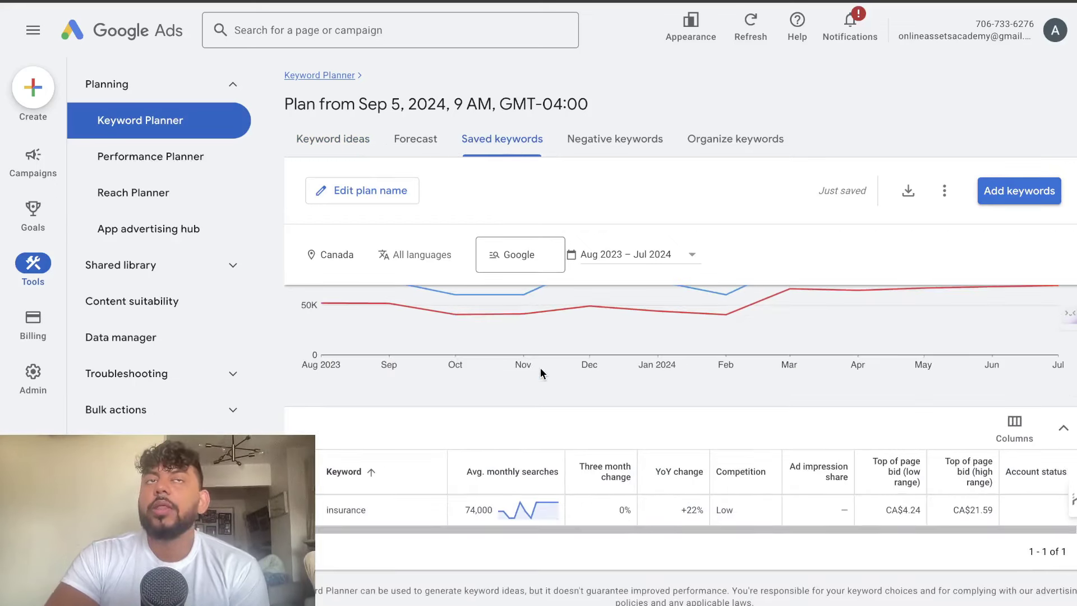
pyautogui.scroll(1, 540, 368)
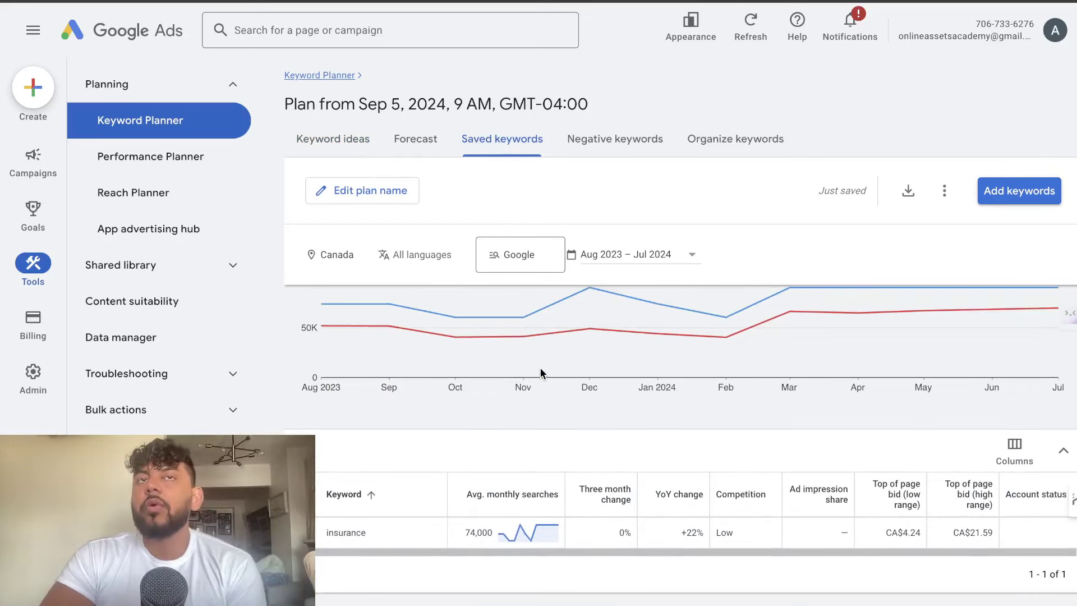
# Return to the Keyword ideas list and scroll through the 873 ideas.
pyautogui.click(342, 141)
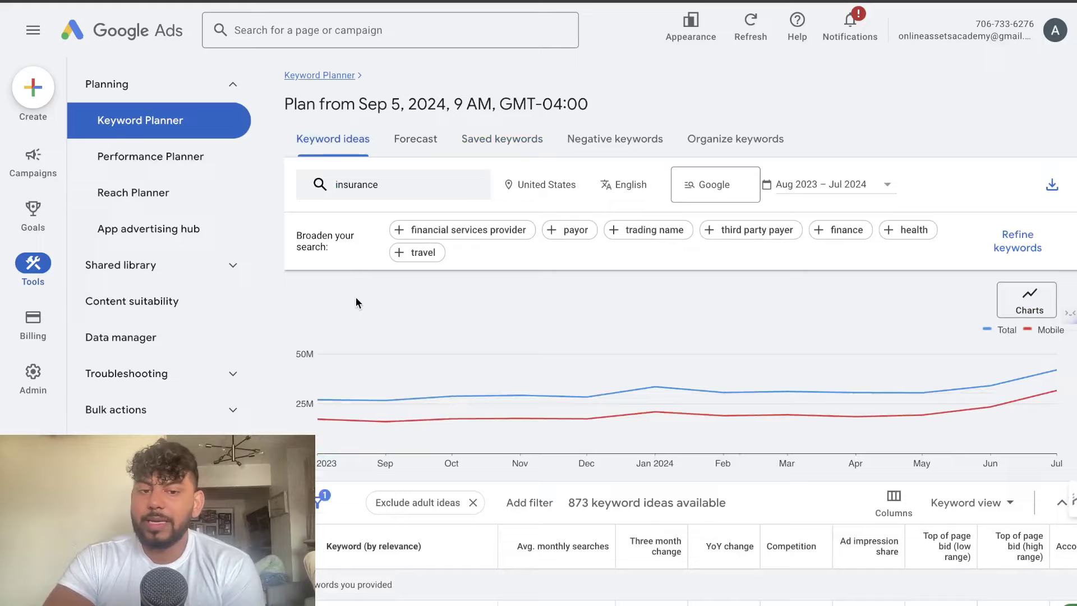
pyautogui.scroll(-5, 355, 297)
pyautogui.scroll(-8, 358, 405)
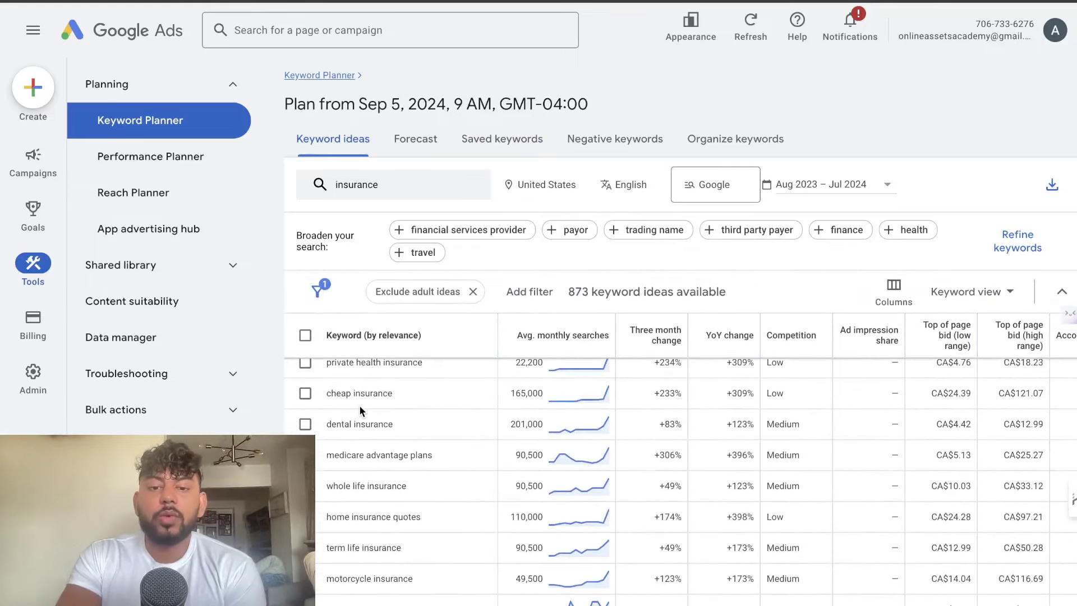
pyautogui.scroll(-3, 359, 405)
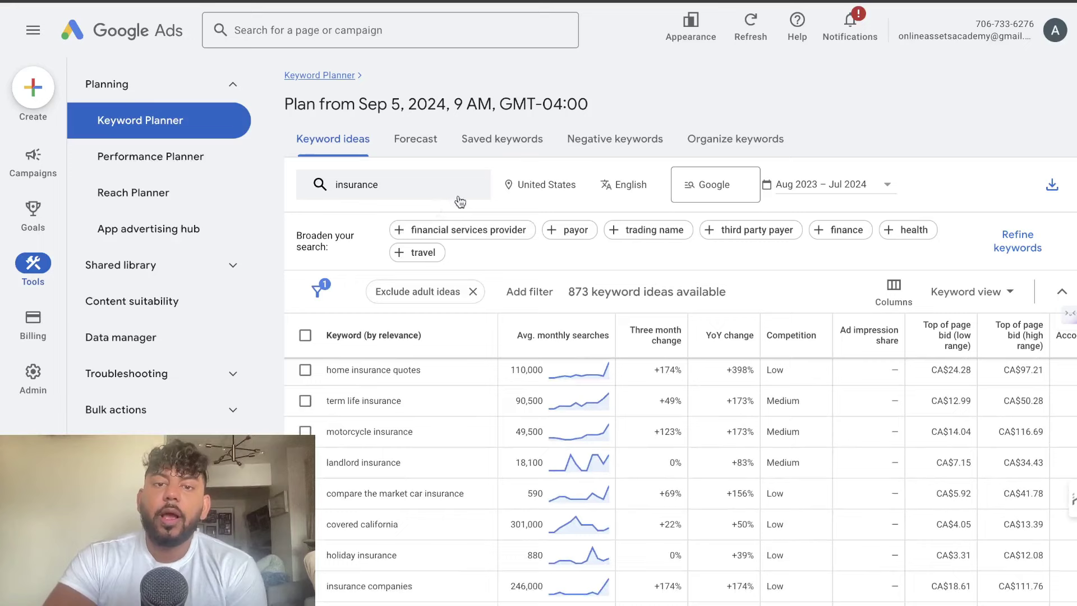
pyautogui.click(499, 147)
pyautogui.scroll(-3, 488, 438)
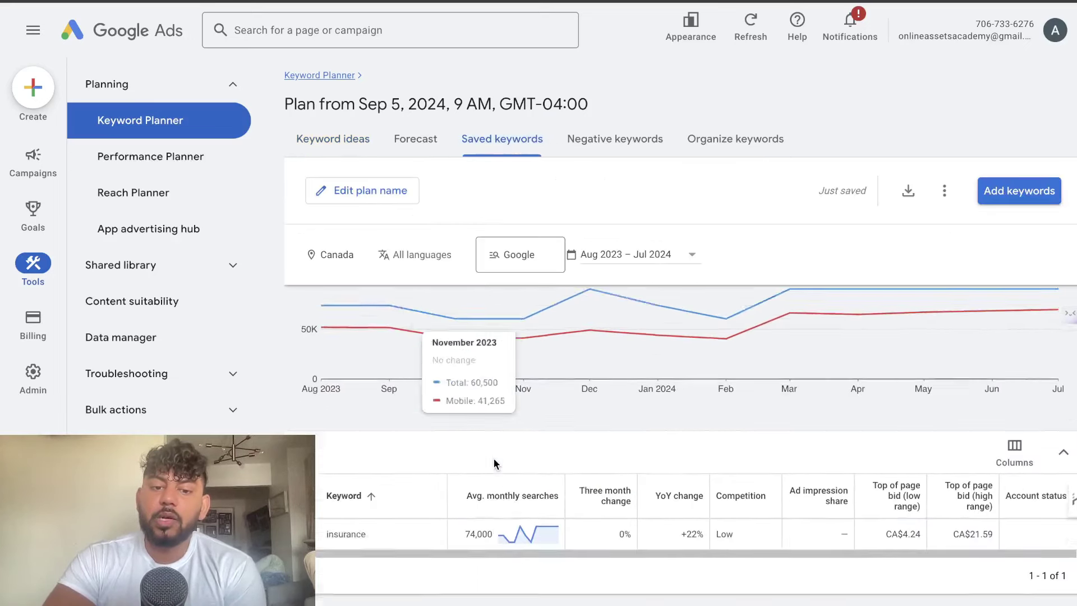
pyautogui.scroll(1, 651, 370)
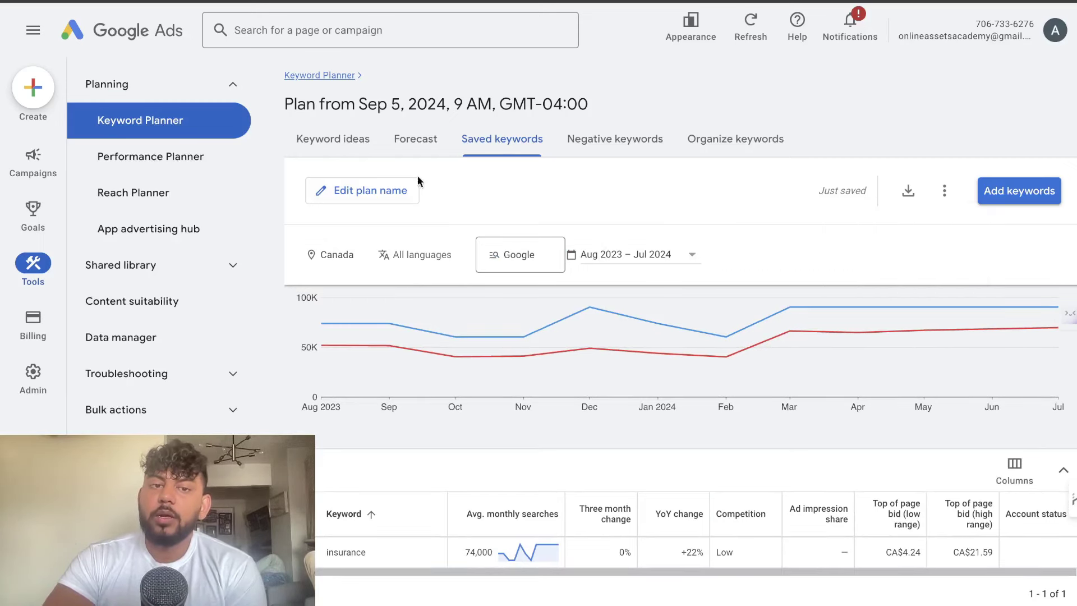
pyautogui.click(323, 139)
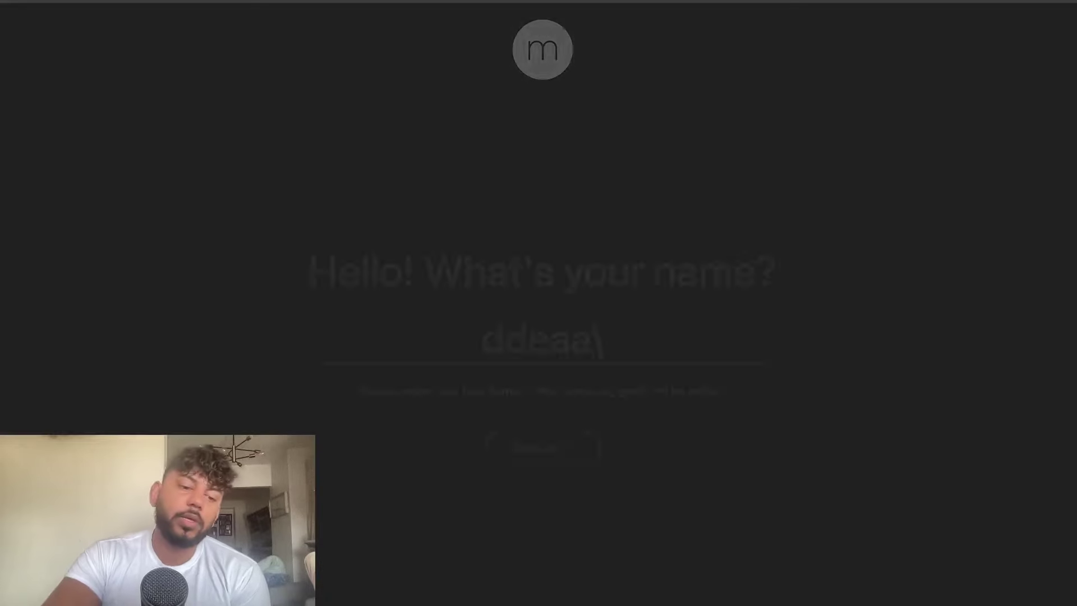
# Load the Ahrefs website from the 'ahre' address-bar suggestion and scroll its home page.
pyautogui.write('ahre')
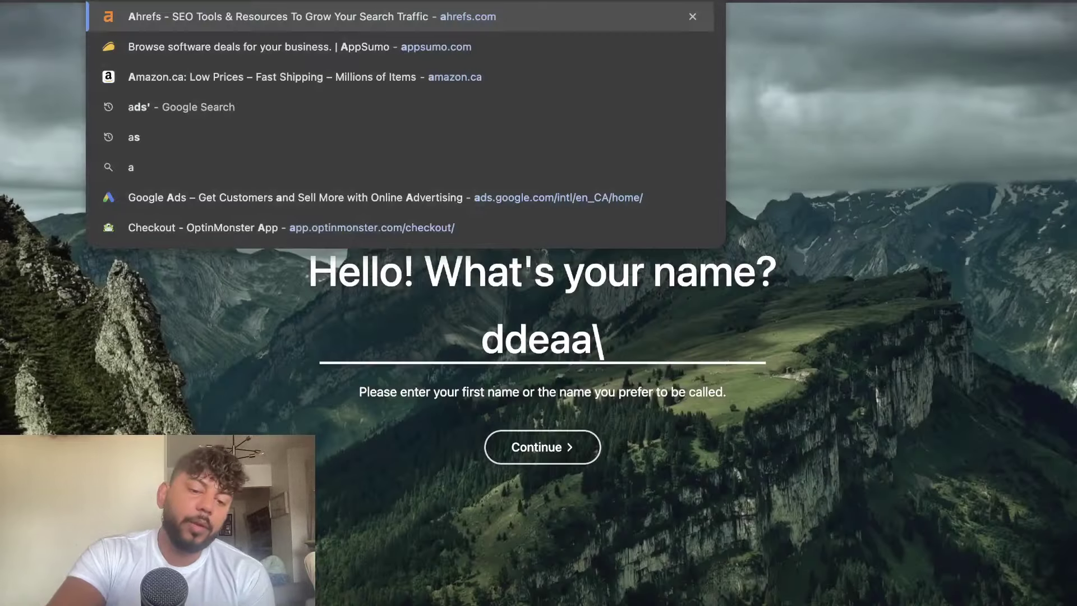
pyautogui.press('Return')
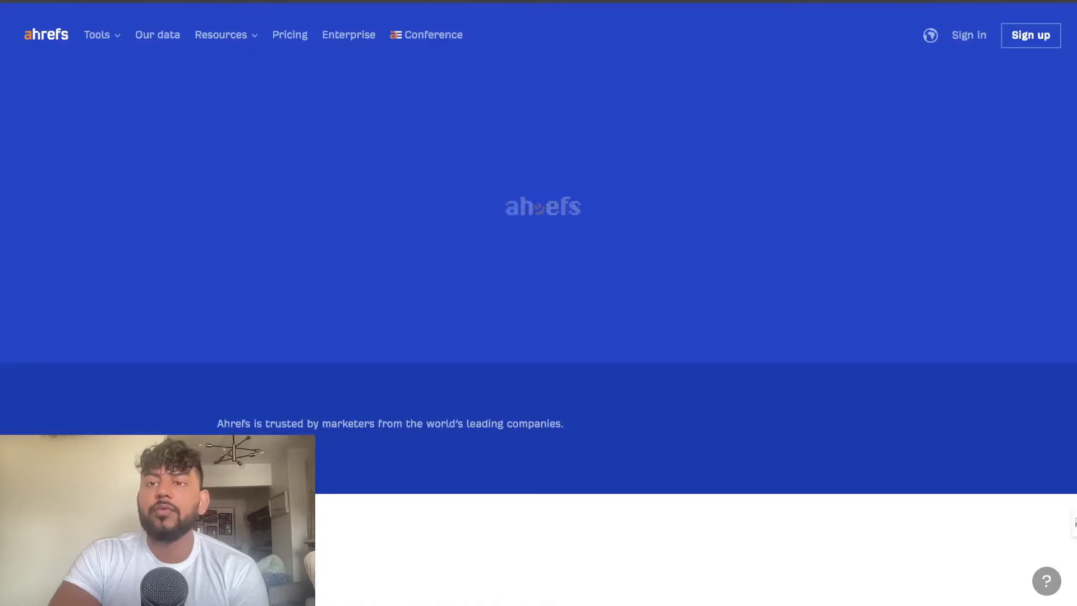
pyautogui.scroll(-10, 643, 133)
pyautogui.scroll(-20, 644, 133)
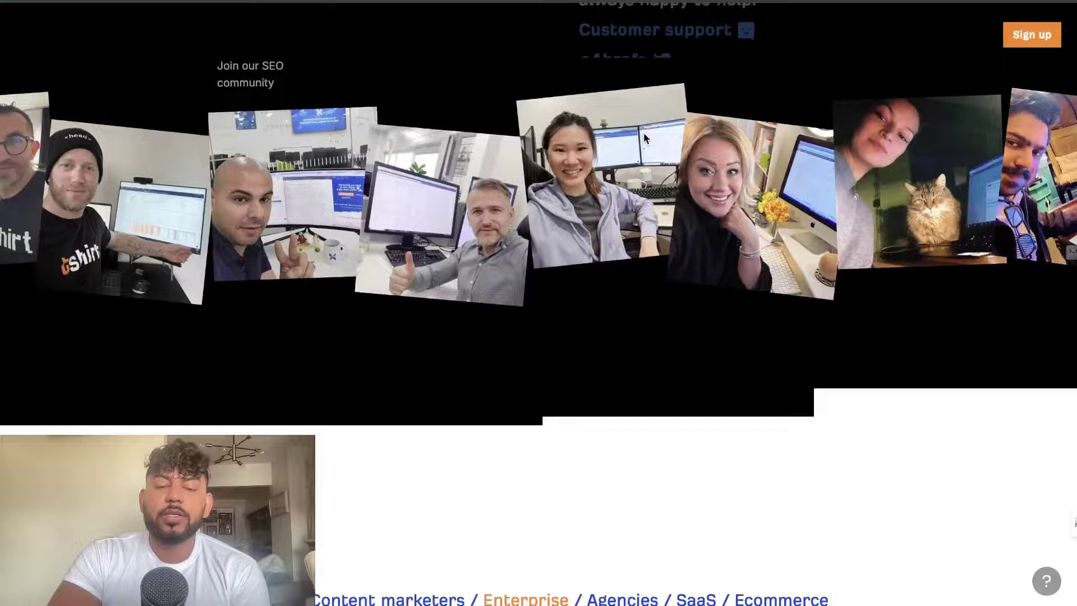
pyautogui.scroll(-2, 644, 134)
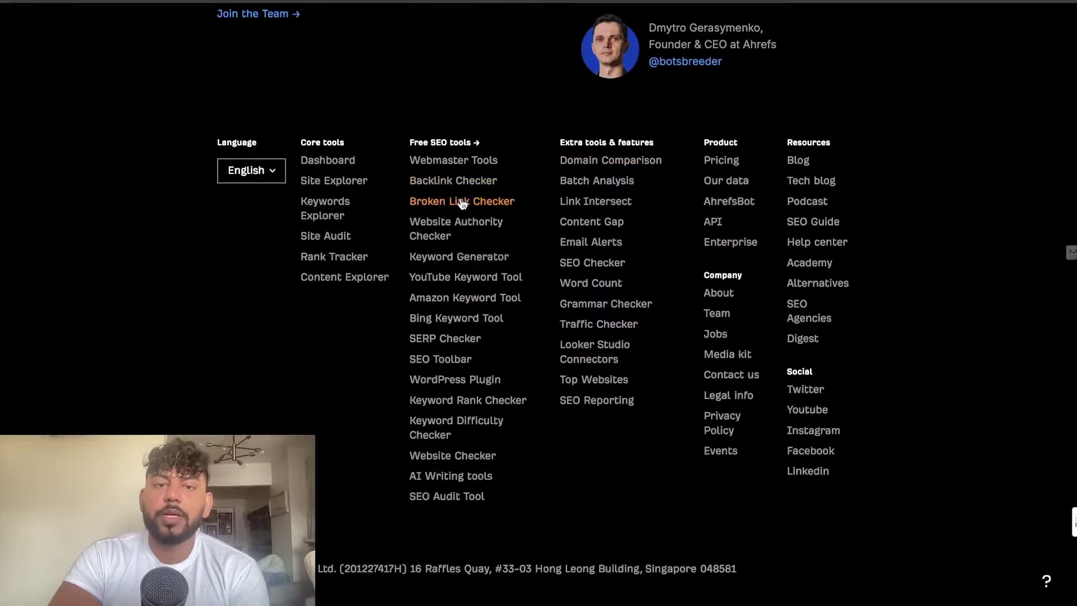
# Open Ahrefs' Free SEO tools and scroll to the Keyword Research section.
pyautogui.click(437, 143)
pyautogui.scroll(-5, 387, 267)
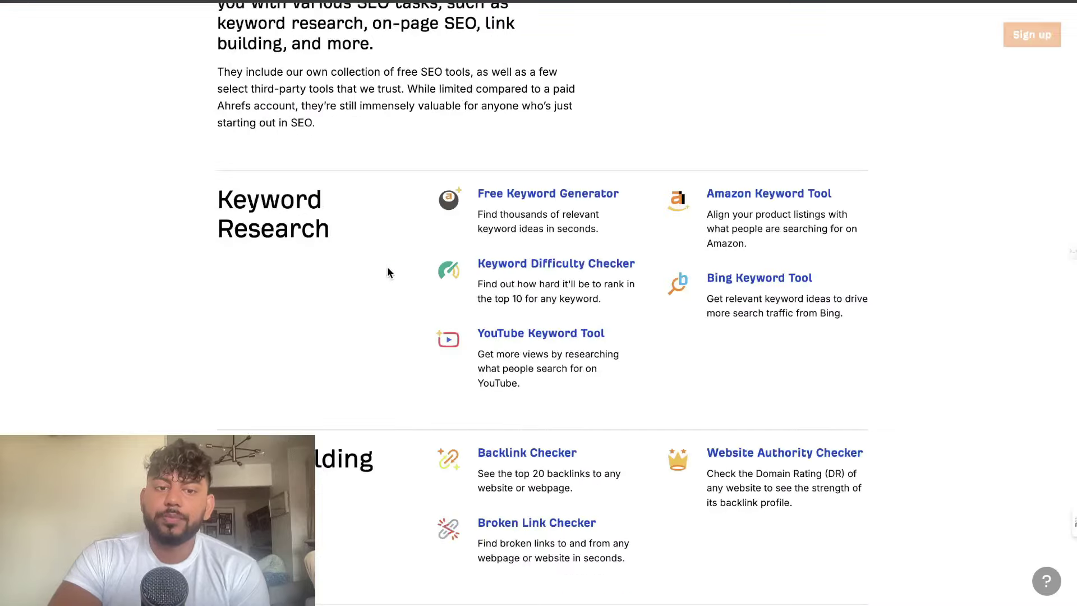
pyautogui.scroll(-1, 399, 408)
pyautogui.scroll(-6, 400, 414)
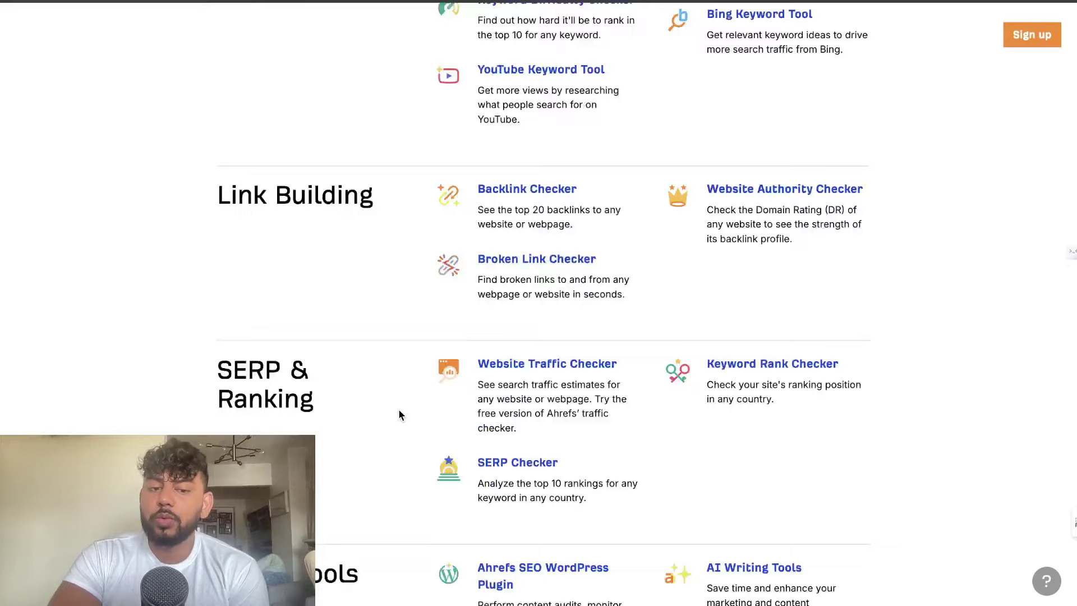
pyautogui.scroll(6, 368, 190)
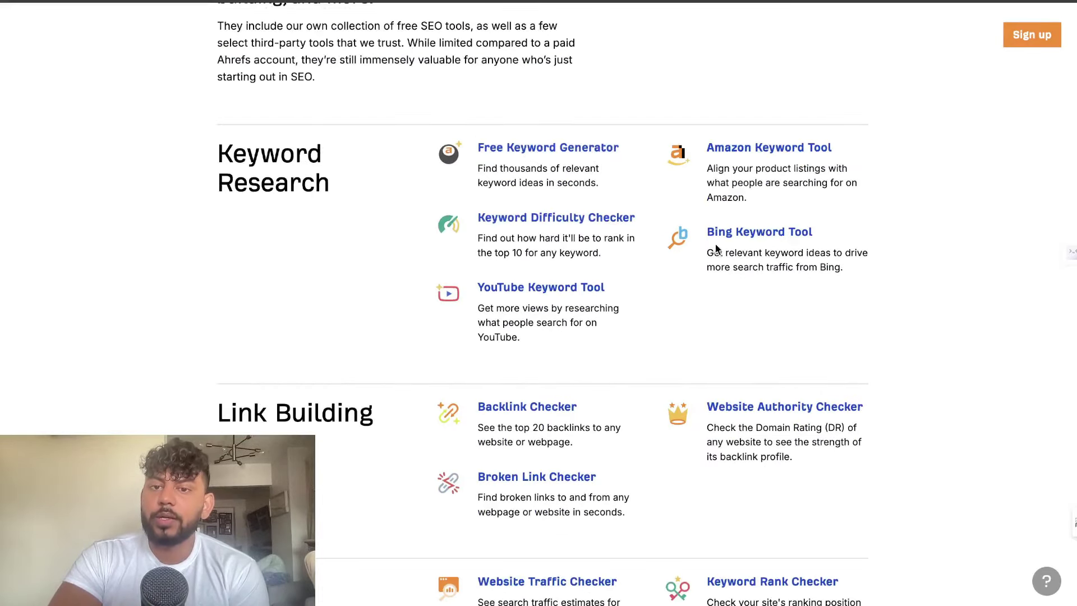
# Open Ahrefs' Free Keyword Generator.
pyautogui.click(549, 149)
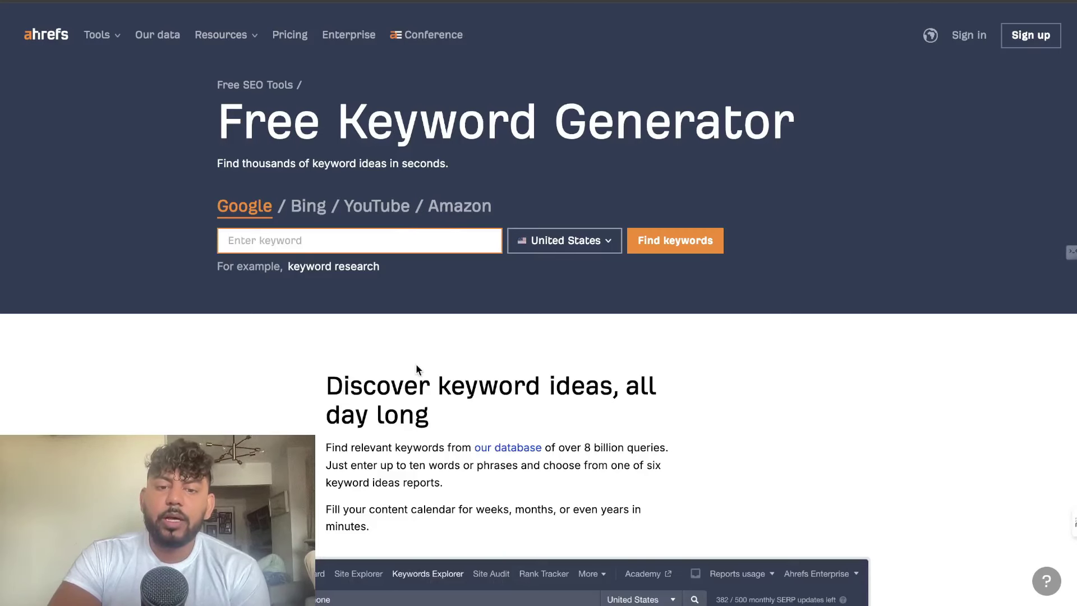
pyautogui.moveTo(444, 418); pyautogui.dragTo(329, 378)
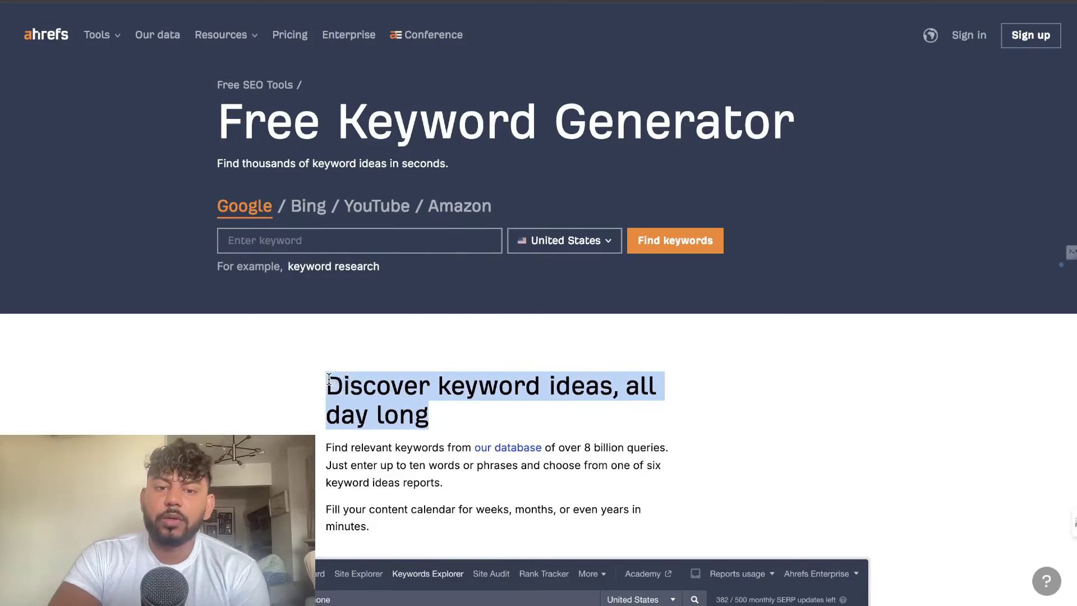
pyautogui.click(331, 381)
# Search 'insurance' and review the top 20 ideas' difficulty and search volume.
pyautogui.click(308, 241)
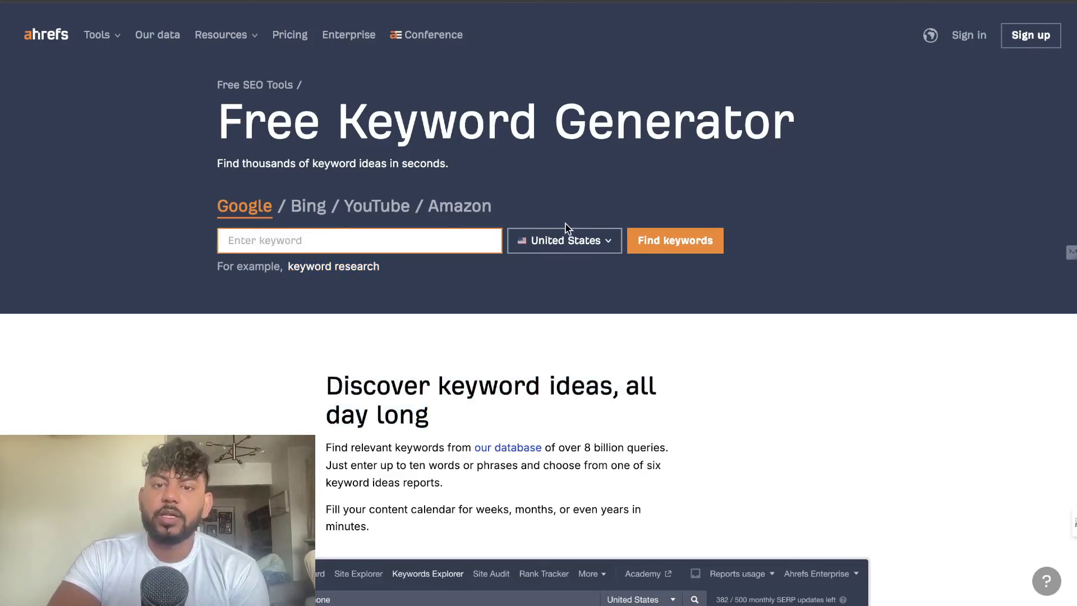
pyautogui.write('insu')
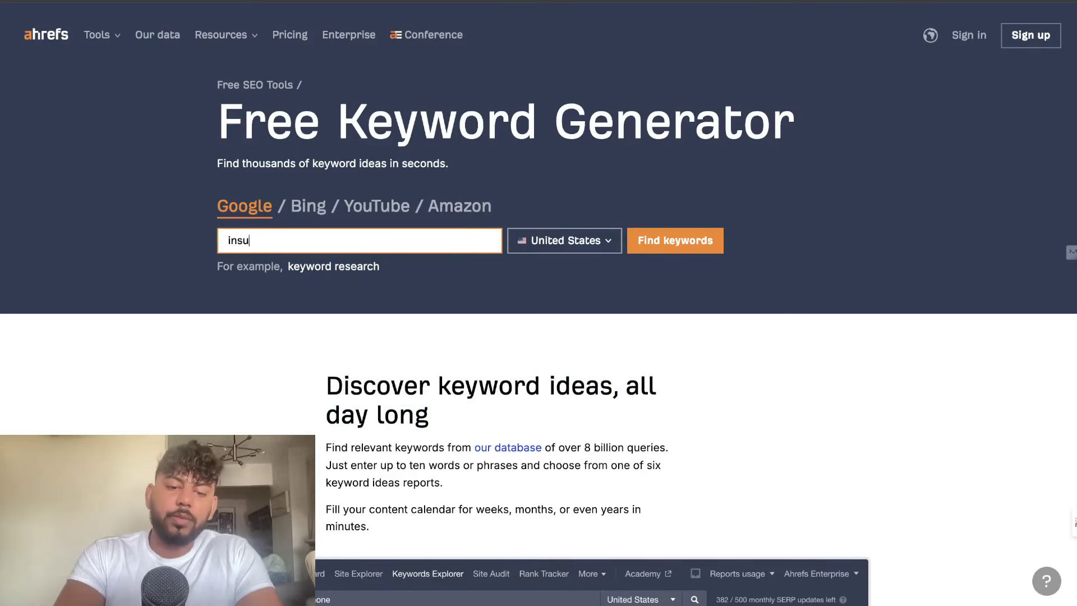
pyautogui.write('rance')
pyautogui.click(711, 241)
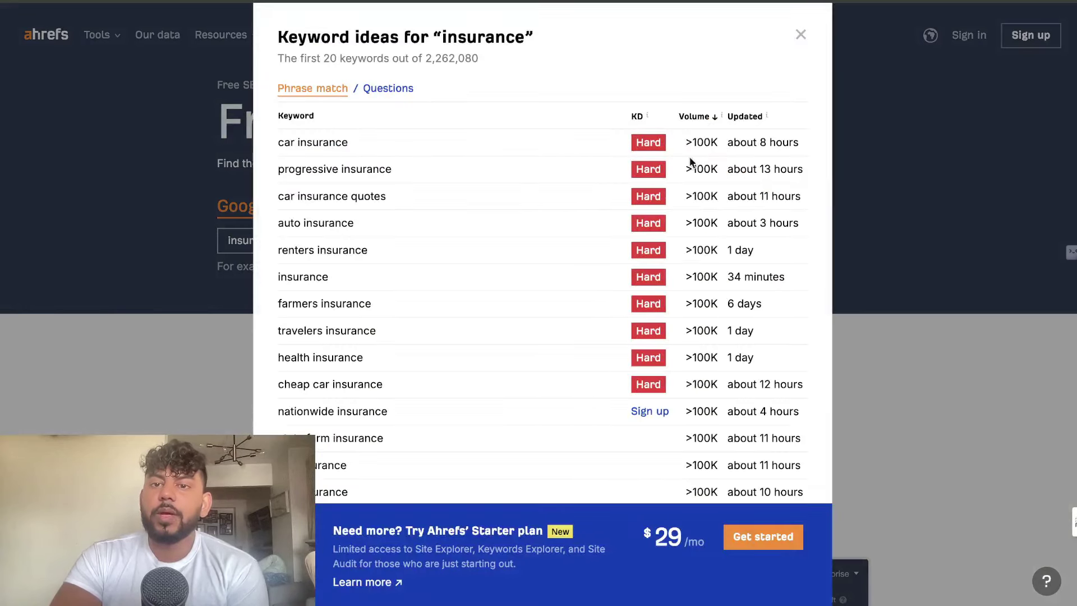
pyautogui.moveTo(684, 145); pyautogui.dragTo(721, 163)
pyautogui.click(621, 164)
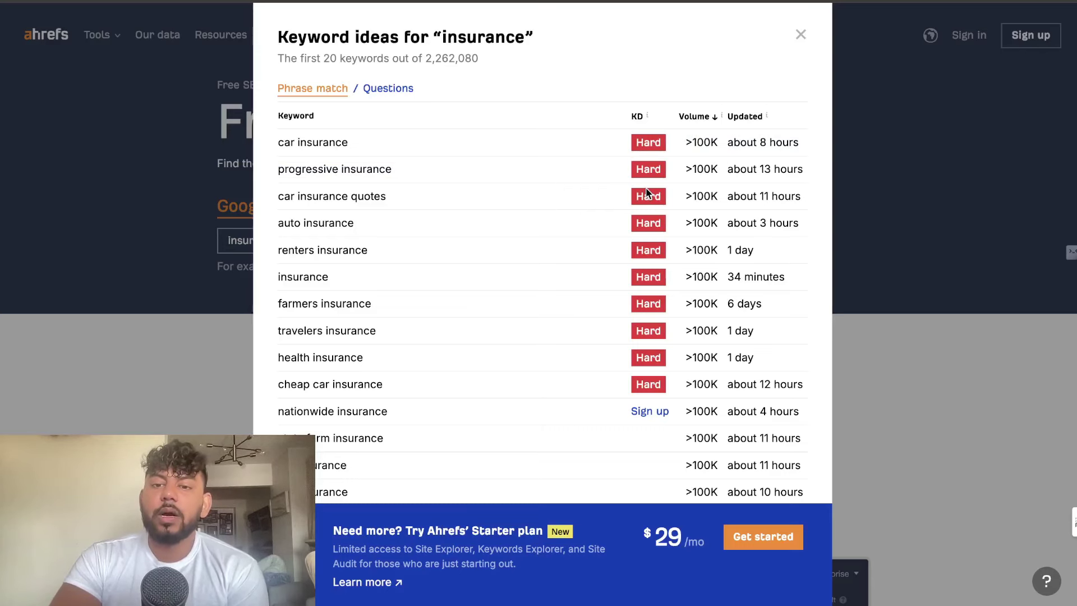
pyautogui.scroll(-1, 648, 193)
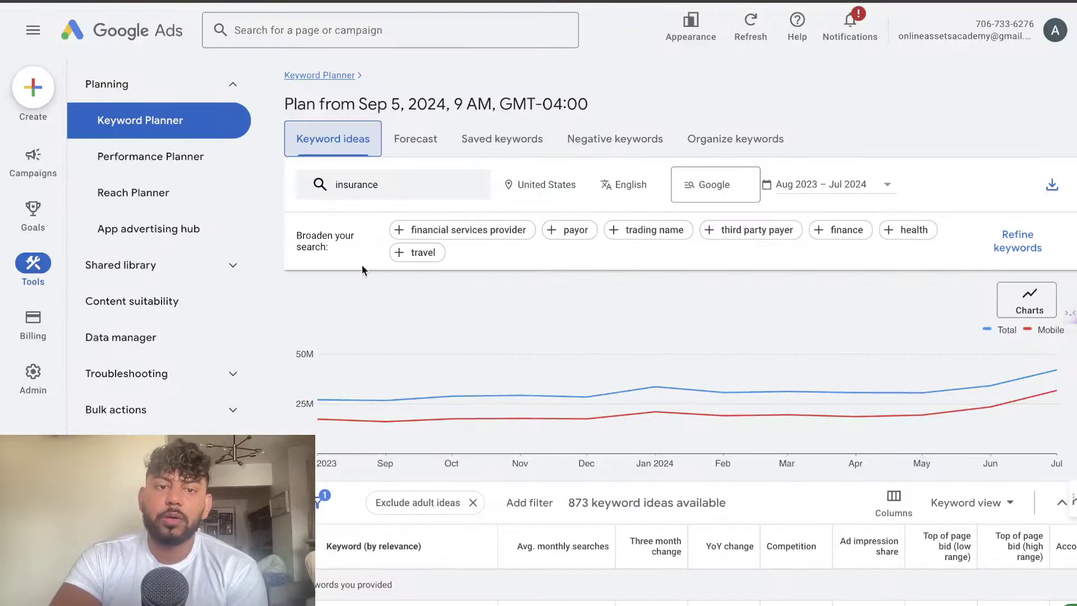
# Select 'private health insurance' in the Keyword Planner ideas list.
pyautogui.scroll(-5, 385, 408)
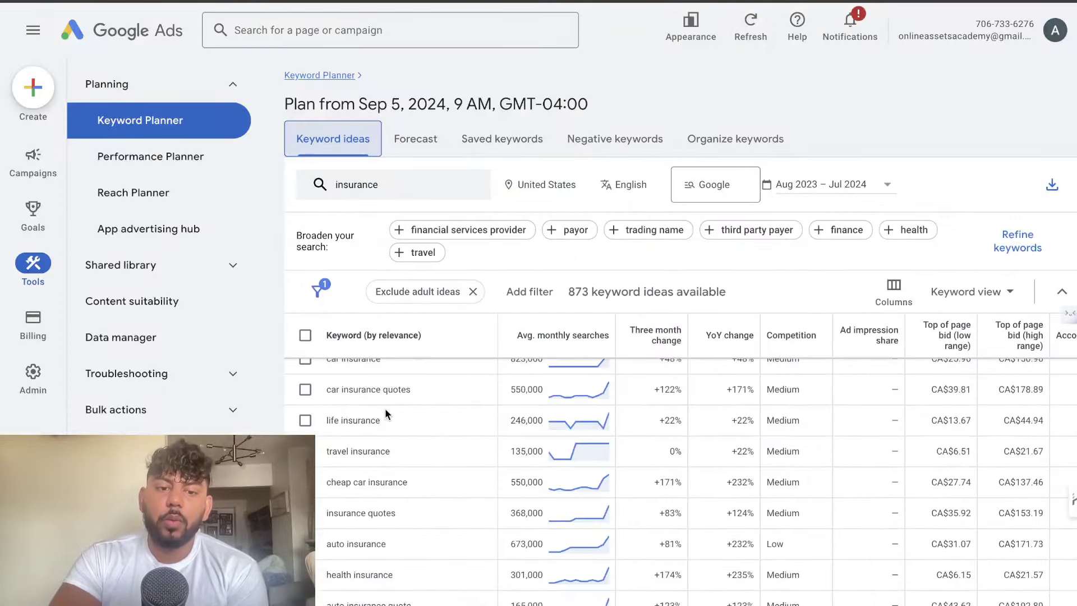
pyautogui.scroll(-3, 385, 408)
pyautogui.tripleClick(385, 408)
pyautogui.hotkey('ctrl', 'c')
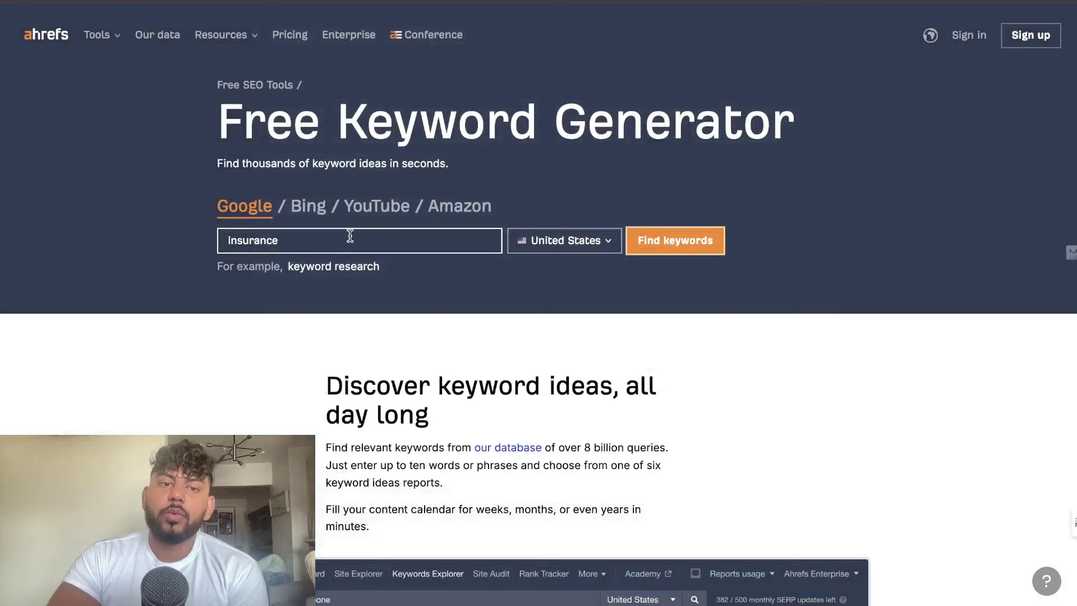
# Search 'private health insurance' in the Ahrefs generator, note its Hard rating, then close.
pyautogui.tripleClick(326, 243)
pyautogui.hotkey('ctrl', 'v')
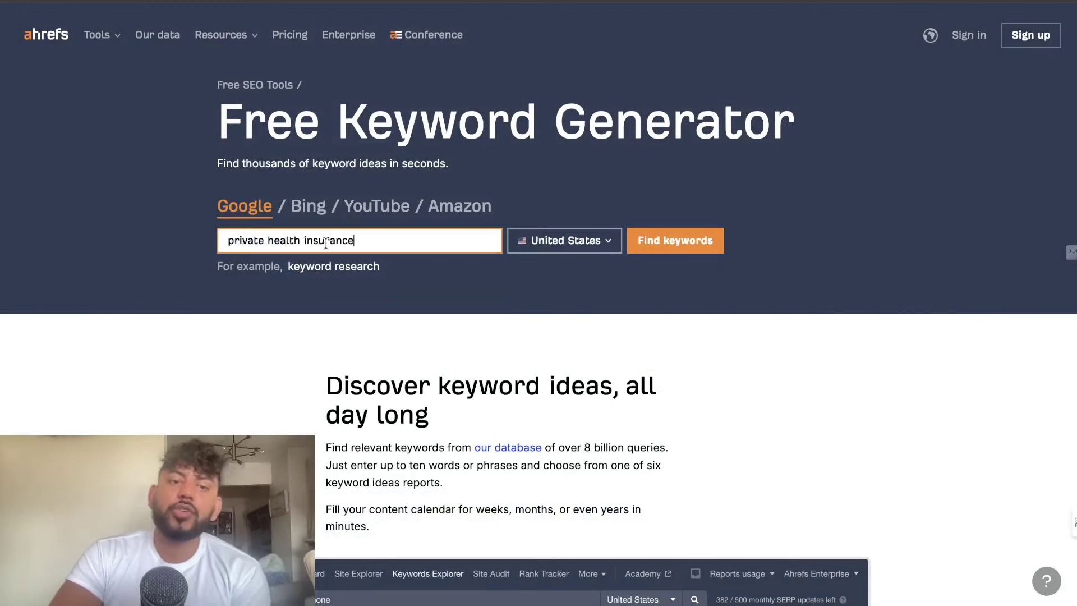
pyautogui.click(666, 245)
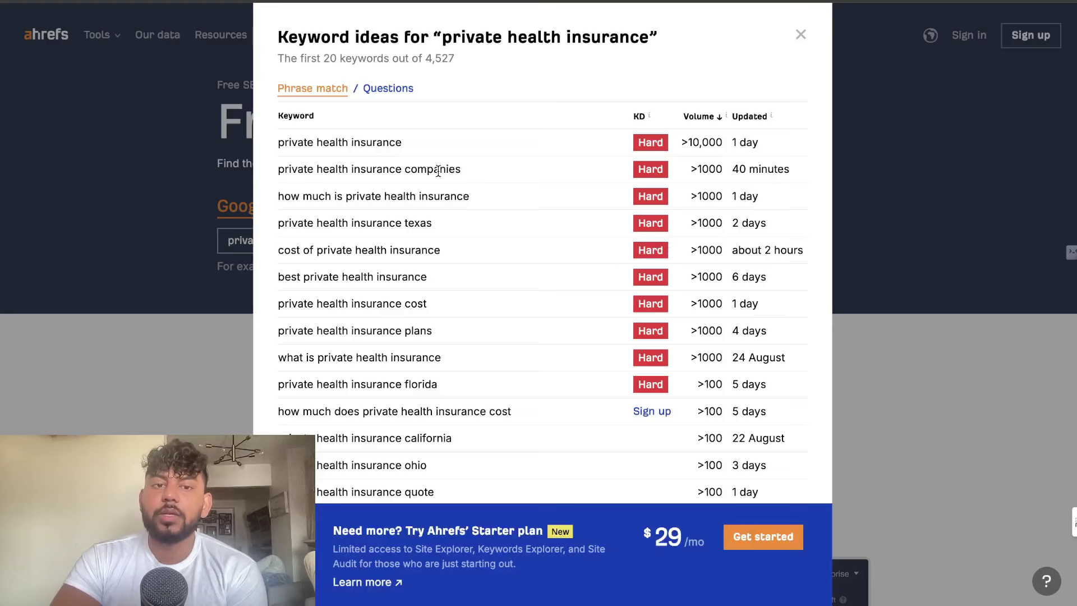
pyautogui.moveTo(636, 142); pyautogui.dragTo(666, 144)
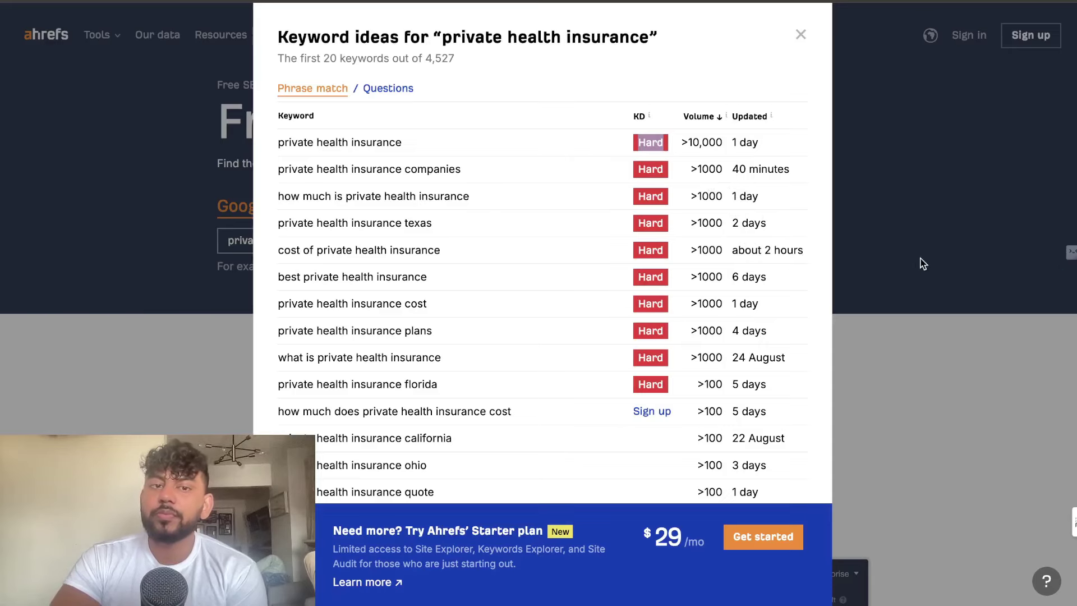
pyautogui.click(801, 35)
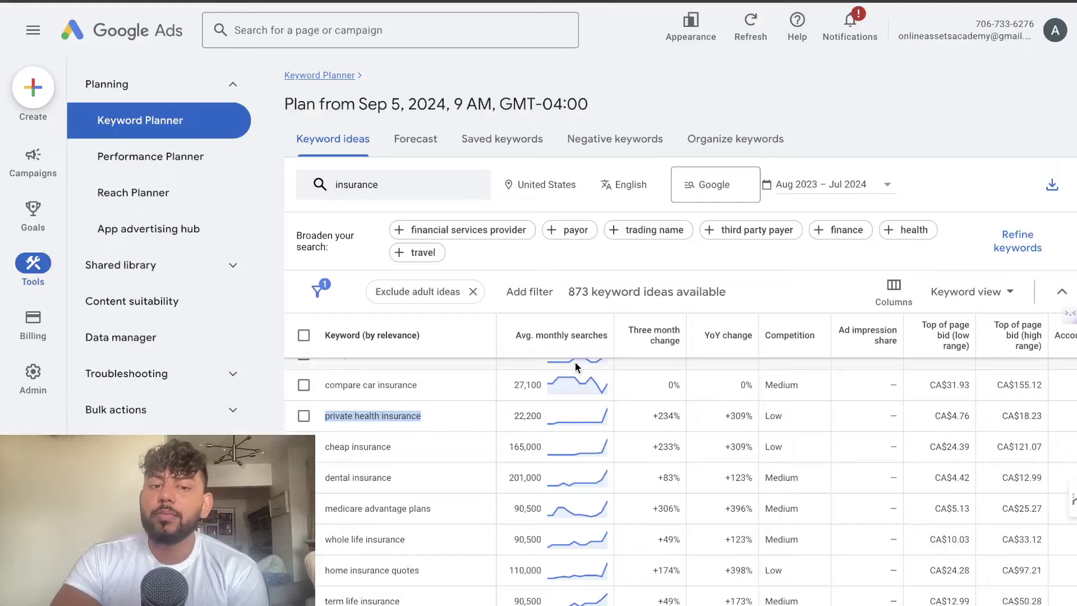
pyautogui.scroll(-2, 502, 429)
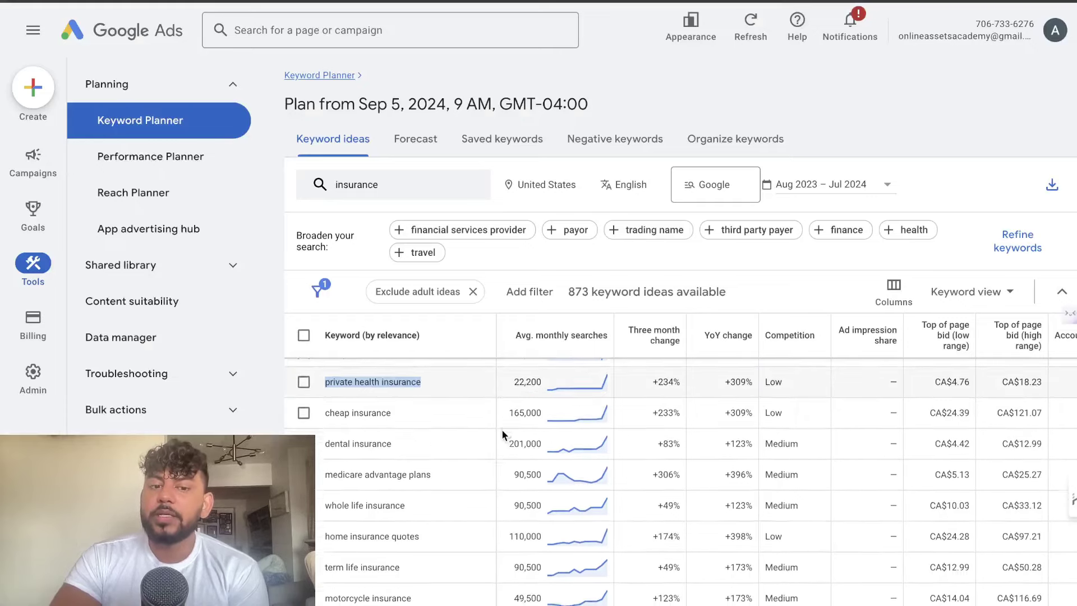
pyautogui.scroll(-6, 501, 428)
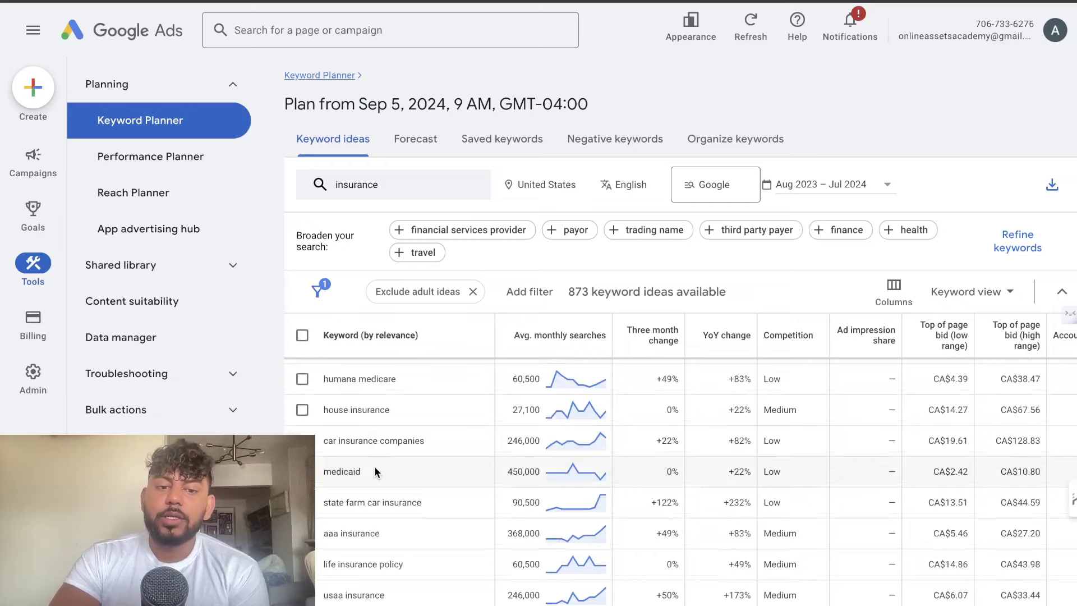
pyautogui.scroll(-3, 375, 465)
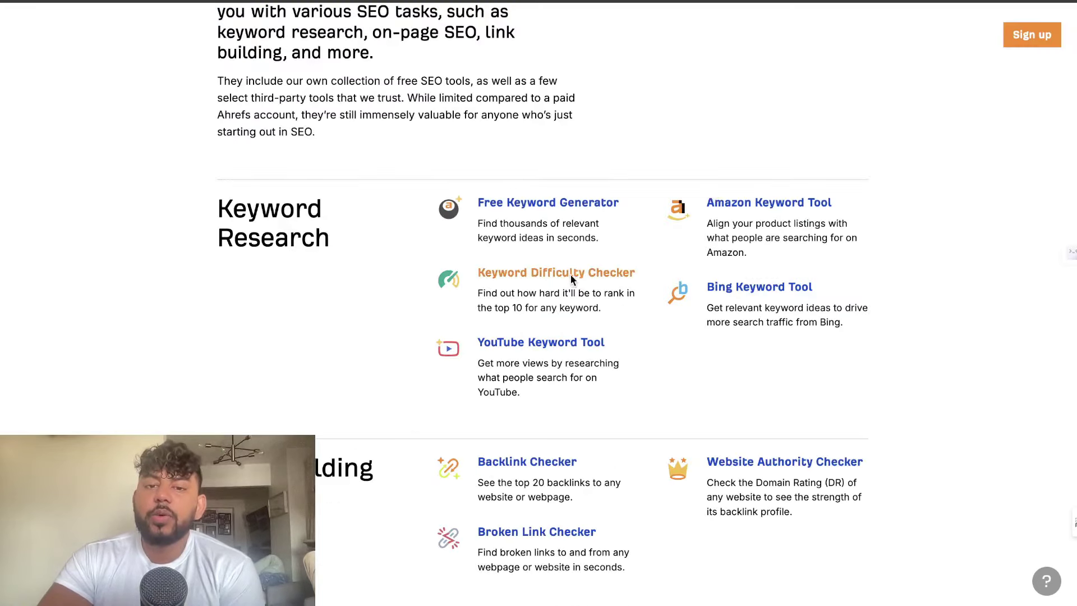
# Open the Keyword Difficulty Checker from Ahrefs' Free SEO Tools page and highlight its title.
pyautogui.click(570, 275)
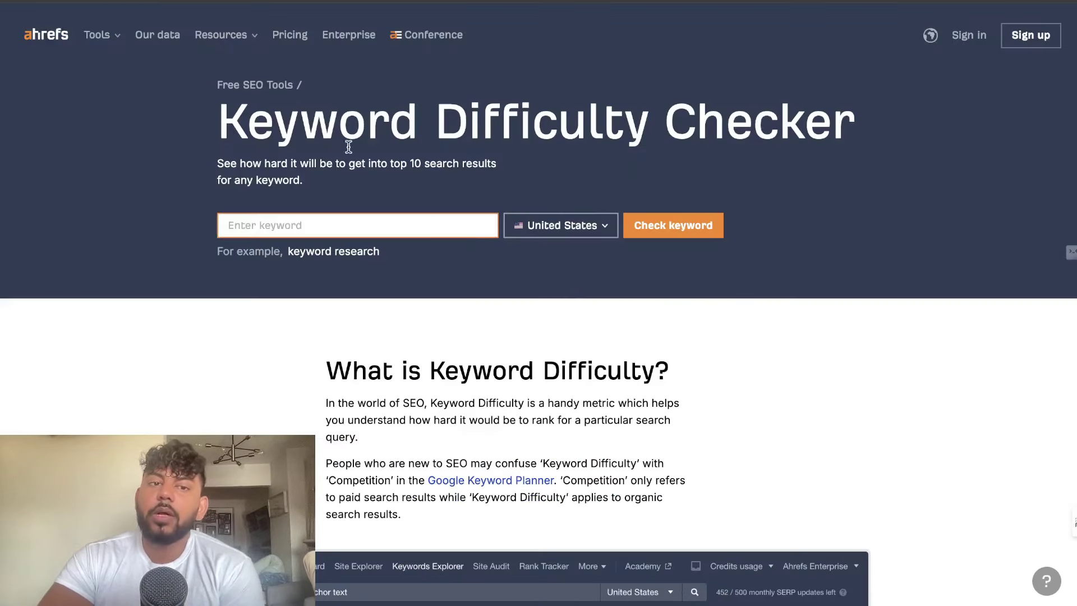
pyautogui.moveTo(218, 135); pyautogui.dragTo(850, 132)
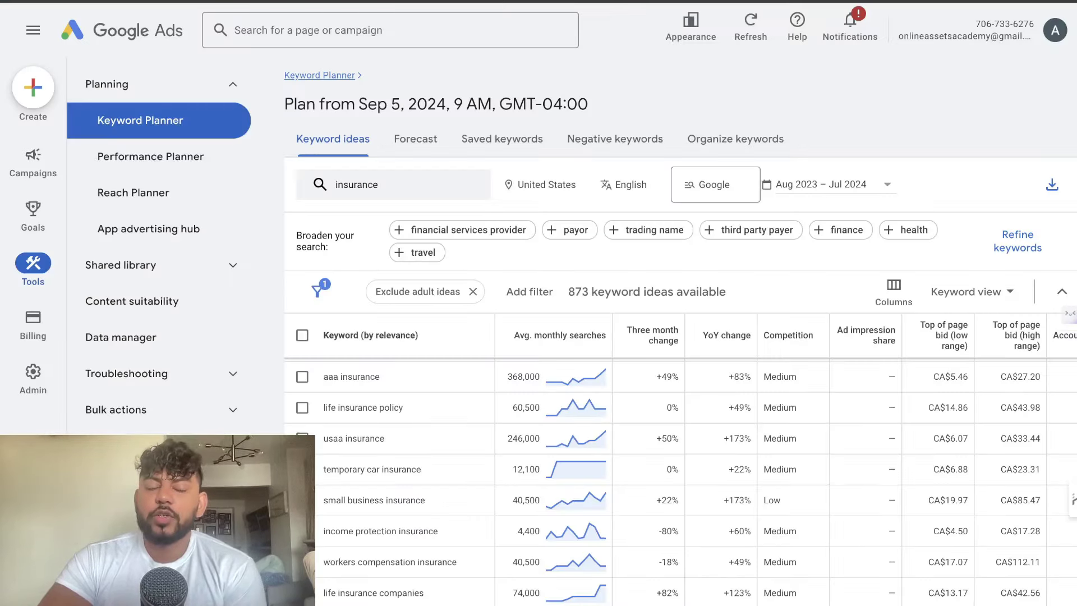
pyautogui.scroll(-3, 575, 415)
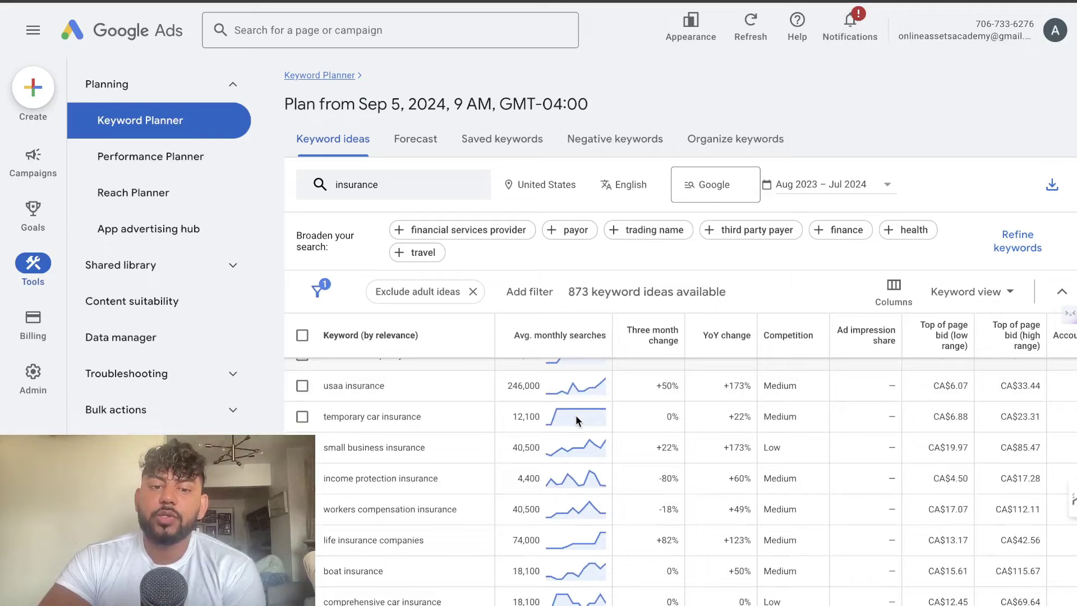
pyautogui.scroll(-3, 576, 419)
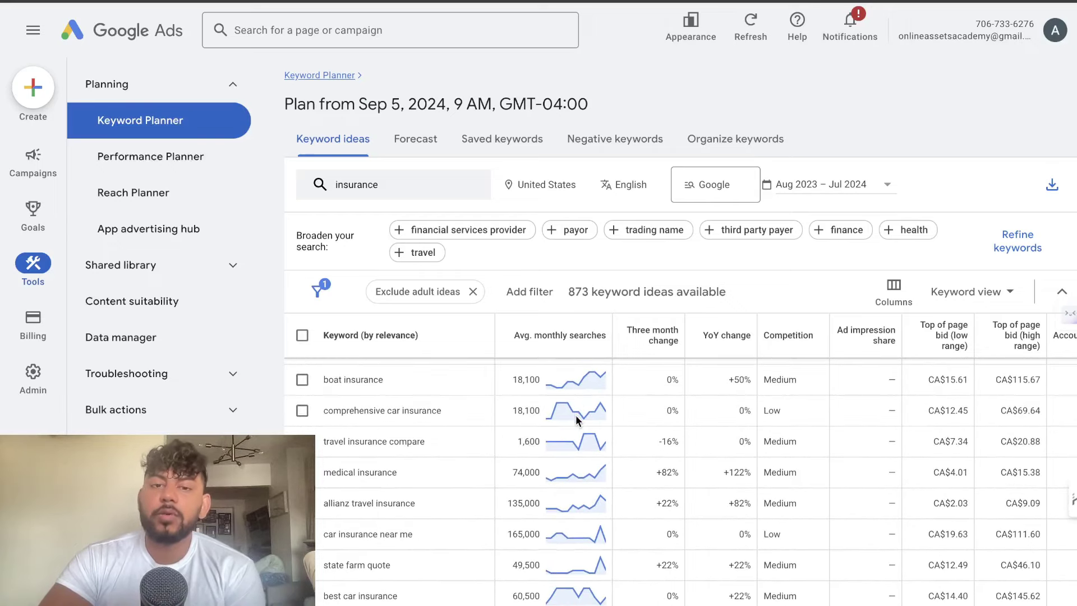
pyautogui.moveTo(576, 415)
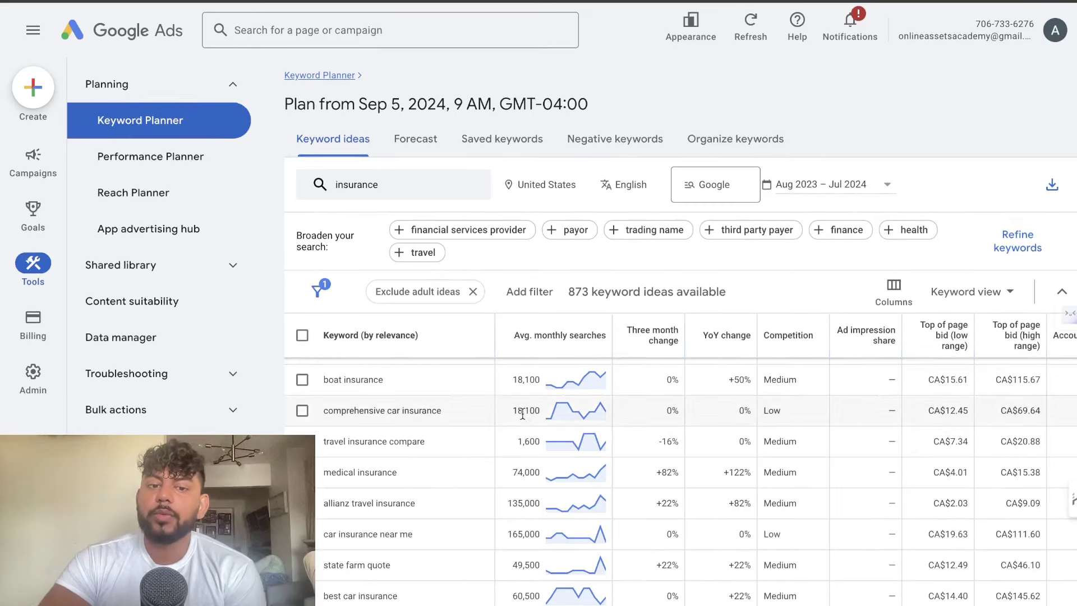
pyautogui.scroll(-8, 522, 414)
pyautogui.scroll(-10, 522, 414)
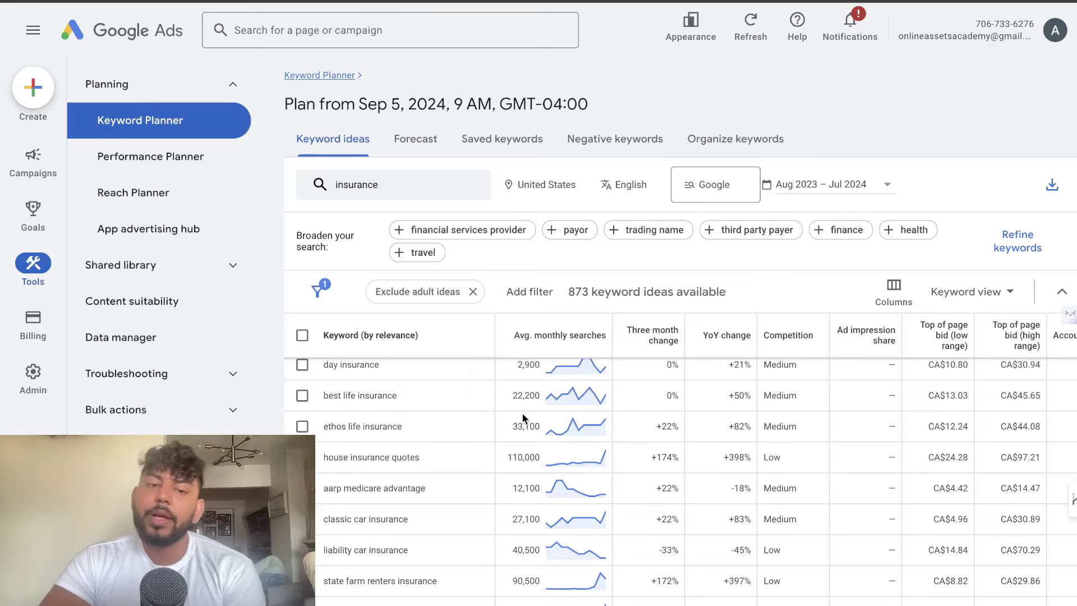
pyautogui.scroll(10, 523, 413)
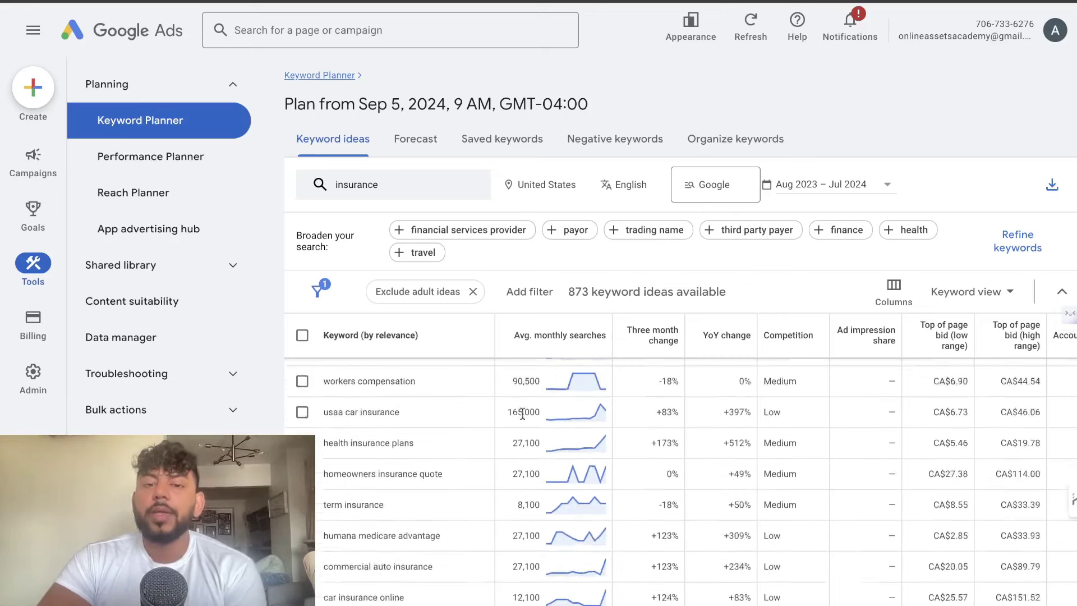